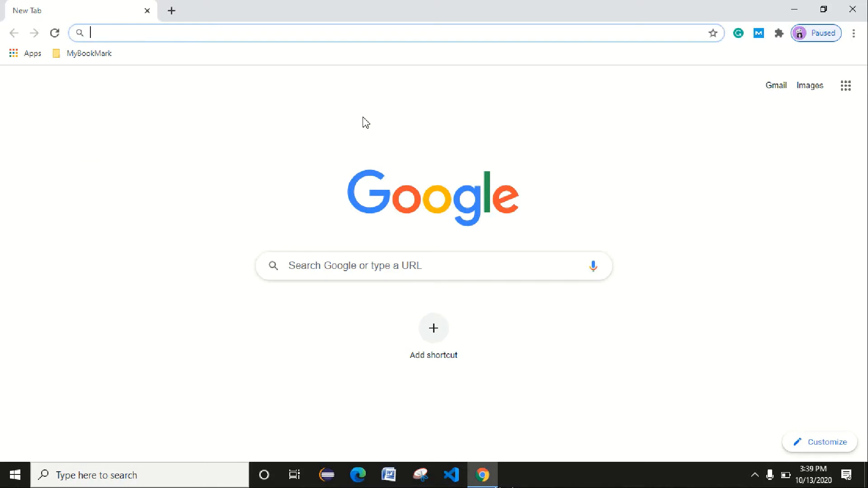
Search Google for fb from a new Chrome tab's address bar.
{"action": "type", "text": "add"}
{"action": "key", "text": "BackSpace"}
{"action": "key", "text": "BackSpace"}
{"action": "key", "text": "BackSpace"}
{"action": "type", "text": "fb"}
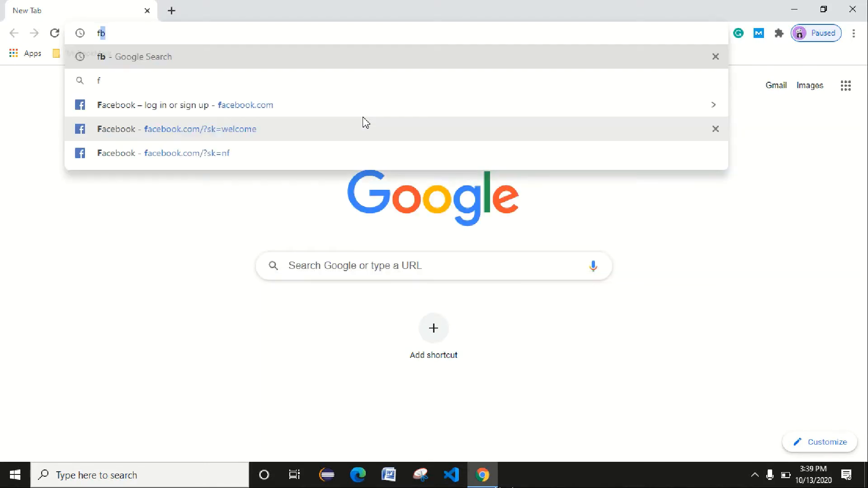
{"action": "key", "text": "Return"}
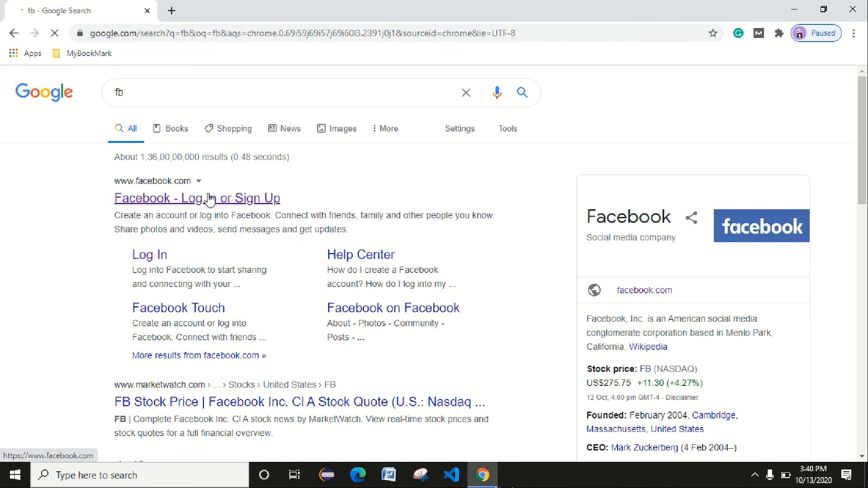
Open Facebook and start creating a new Community or public figure Page.
{"action": "left_click", "coordinate": [209, 199]}
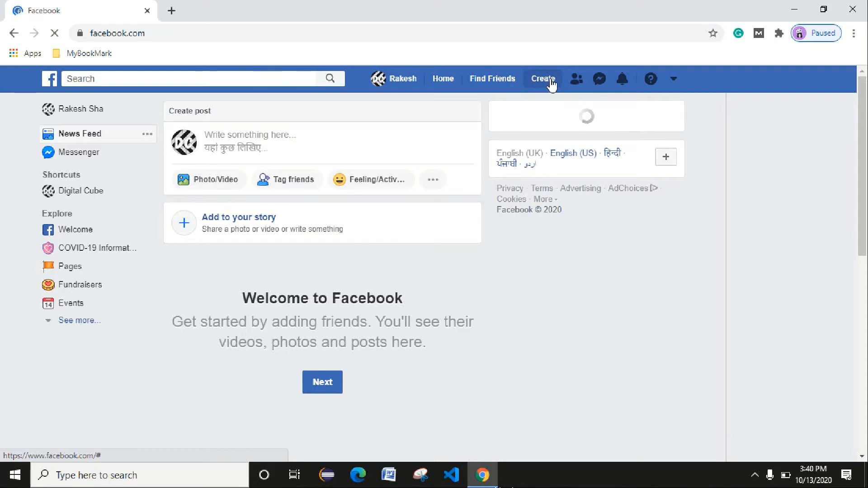
{"action": "left_click", "coordinate": [609, 82]}
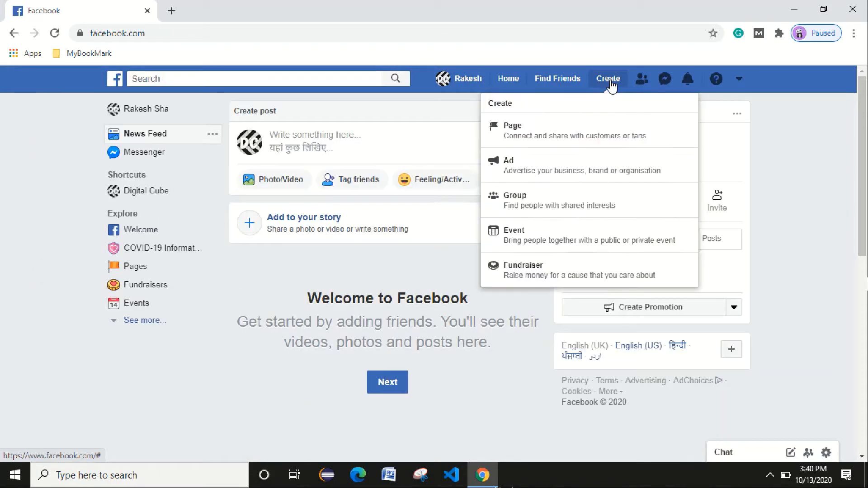
{"action": "left_click", "coordinate": [547, 131]}
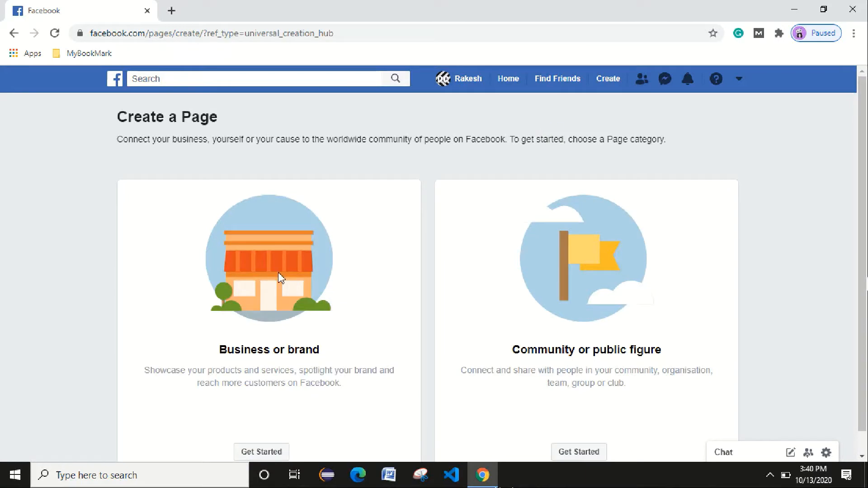
{"action": "scroll", "coordinate": [592, 298], "scroll_direction": "down", "scroll_amount": 1}
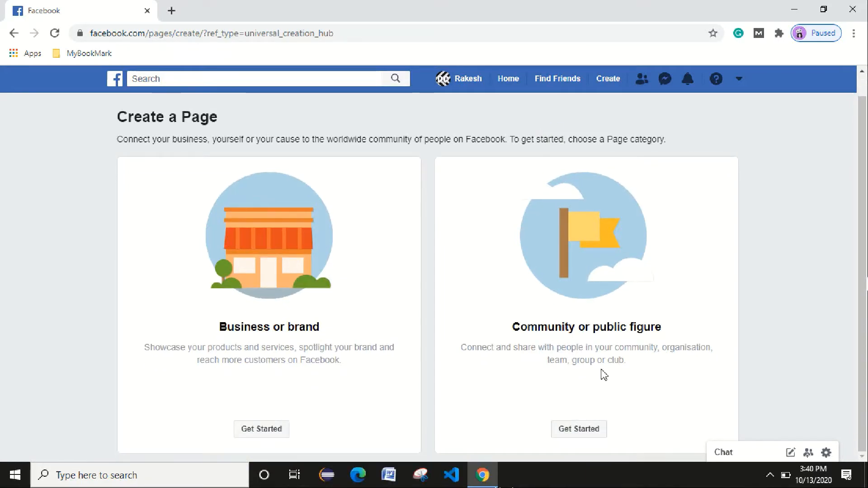
{"action": "left_click", "coordinate": [583, 430]}
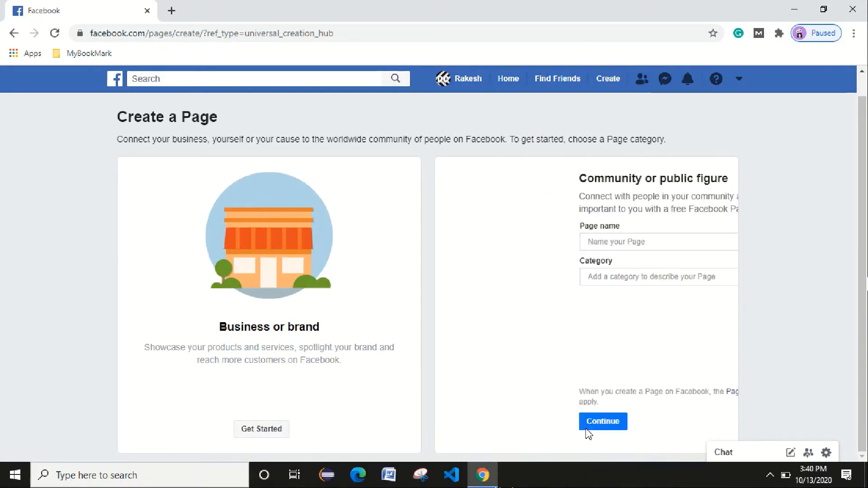
Name the Page 'Digital Cube' and choose Digital creator as its category.
{"action": "left_click", "coordinate": [487, 241]}
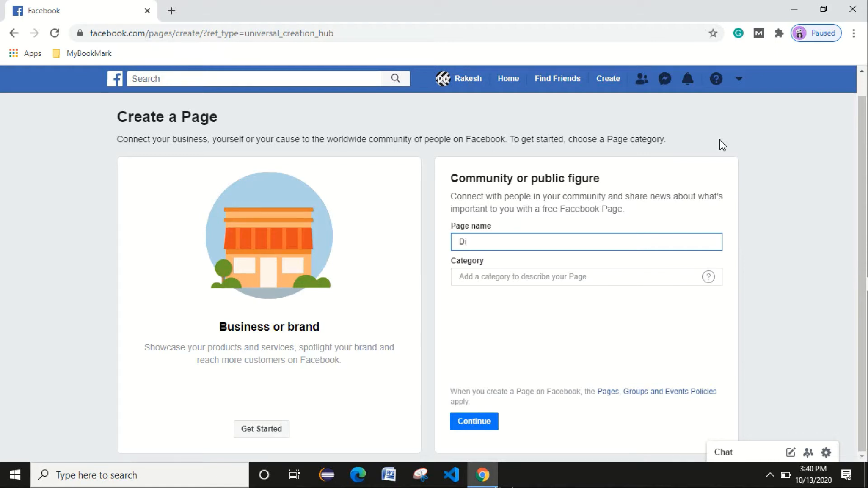
{"action": "type", "text": "DigitalCube"}
{"action": "key", "text": "Tab"}
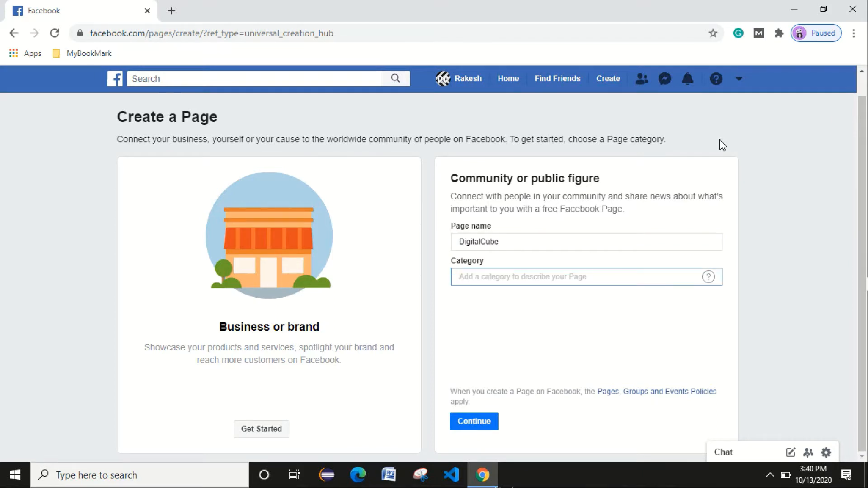
{"action": "left_click", "coordinate": [483, 242]}
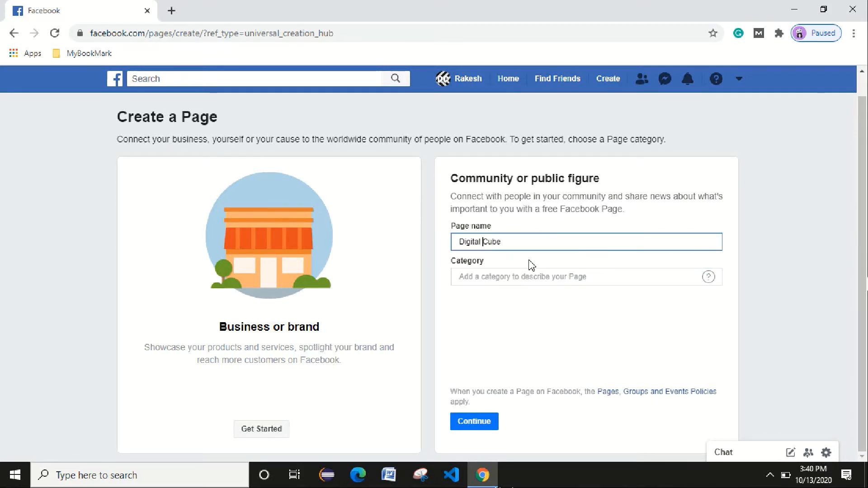
{"action": "left_click", "coordinate": [486, 276]}
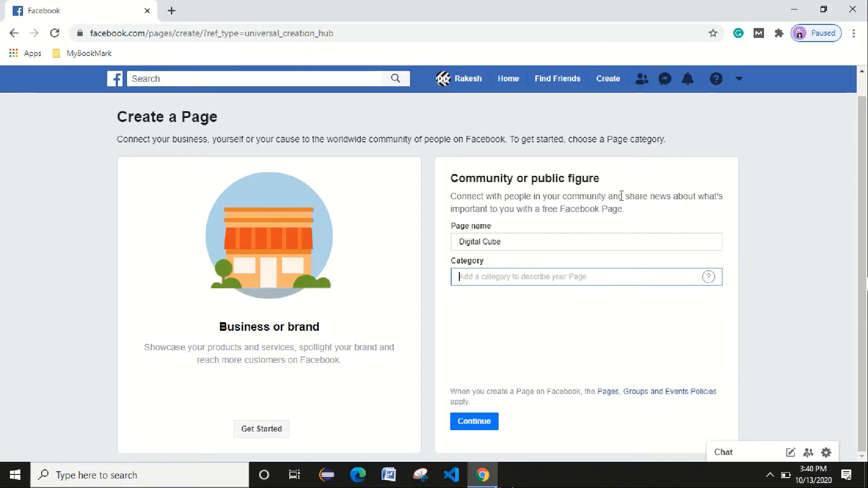
{"action": "type", "text": "digi"}
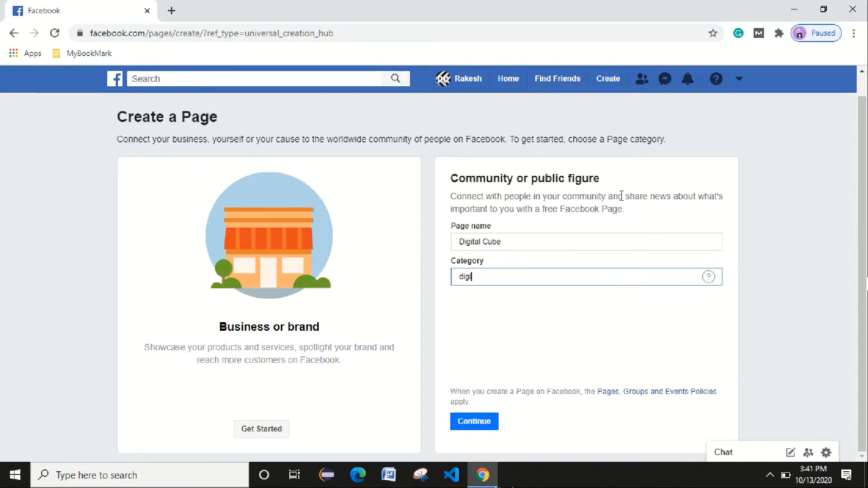
{"action": "type", "text": "tal"}
{"action": "key", "text": "Return"}
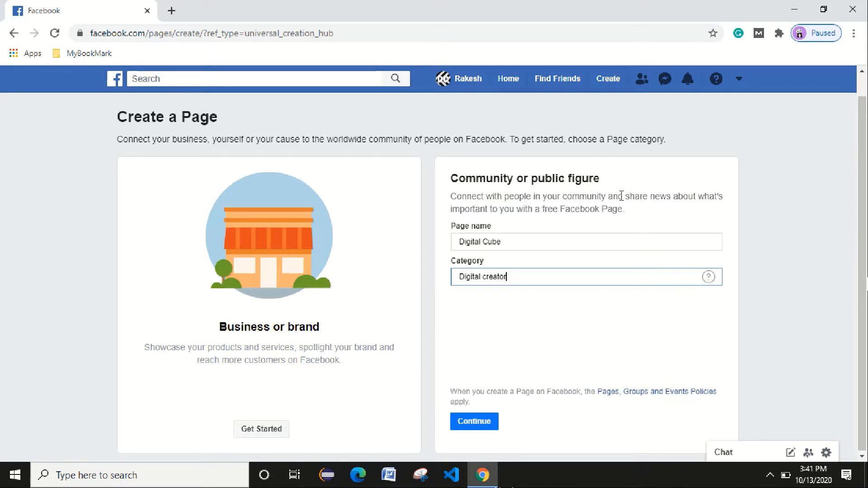
{"action": "scroll", "coordinate": [545, 291], "scroll_direction": "down", "scroll_amount": 1}
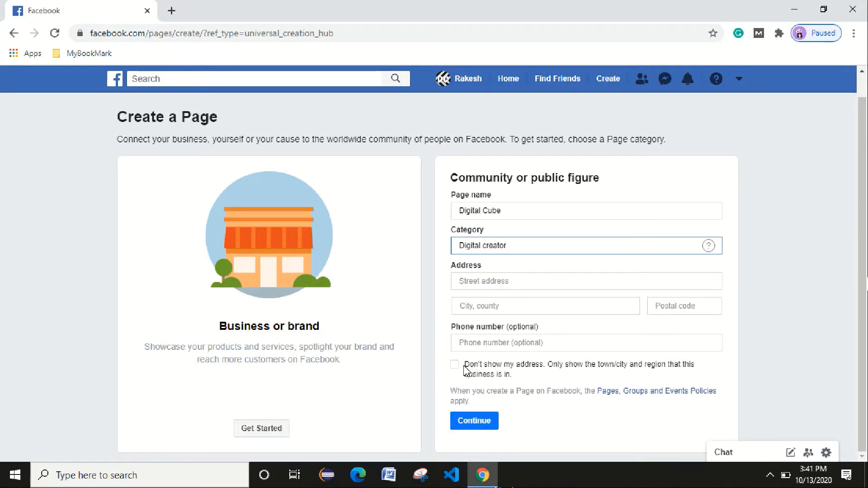
Enter the Page's street address and pick Delhi, India as the city.
{"action": "left_click", "coordinate": [493, 281]}
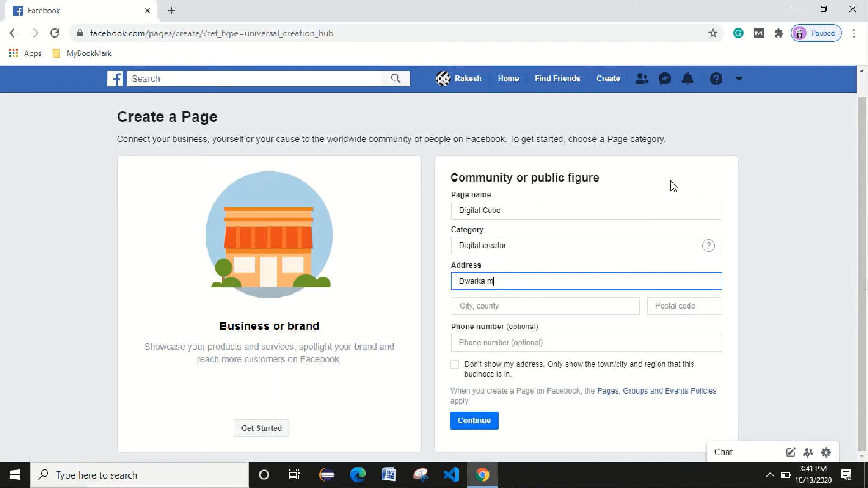
{"action": "key", "text": "Tab"}
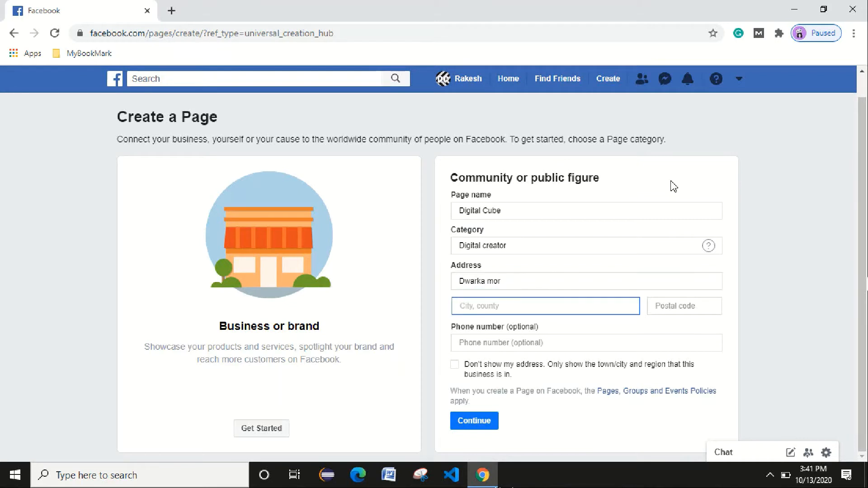
{"action": "type", "text": "d"}
{"action": "key", "text": "BackSpace"}
{"action": "type", "text": "Delhi"}
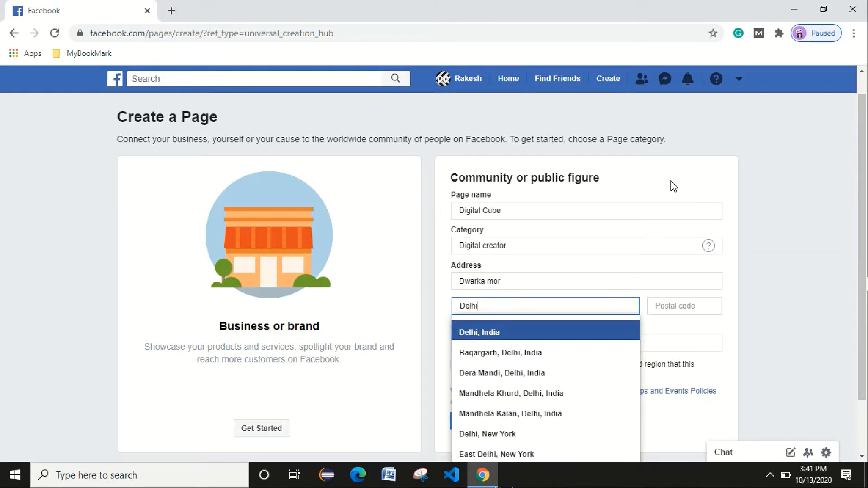
{"action": "key", "text": "Return"}
Add the postal code, hide the street address, and create the Page.
{"action": "left_click", "coordinate": [696, 305]}
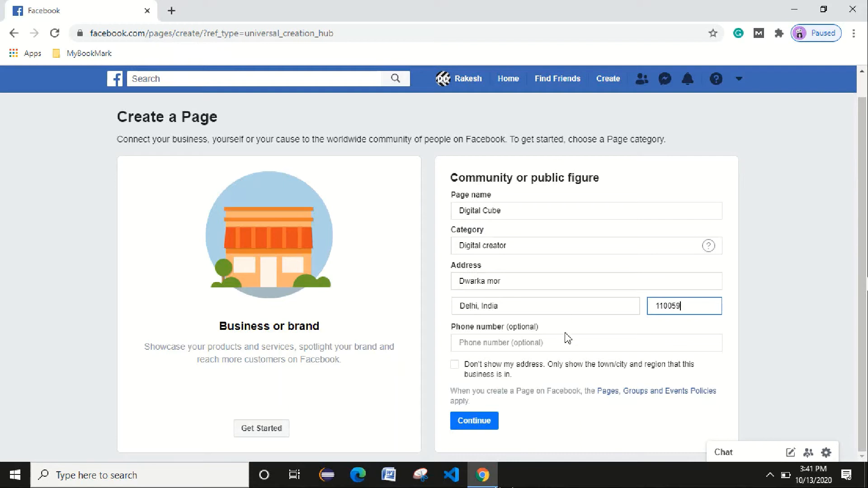
{"action": "left_click", "coordinate": [455, 365]}
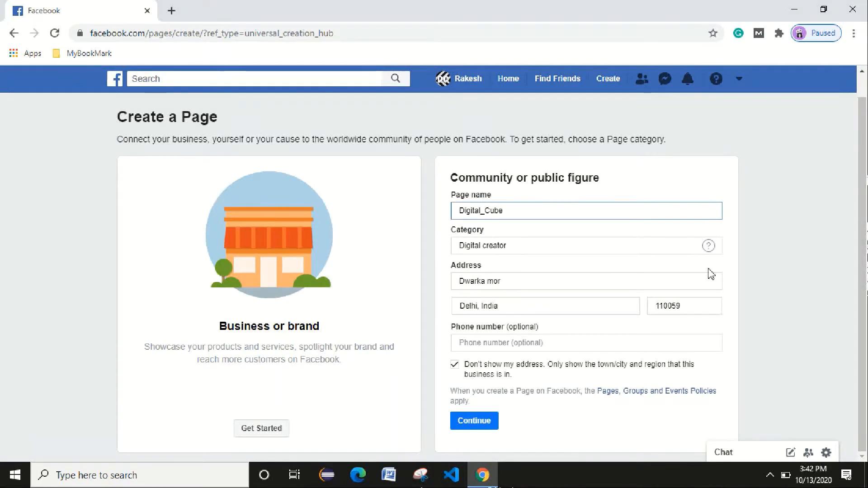
{"action": "left_click", "coordinate": [482, 424]}
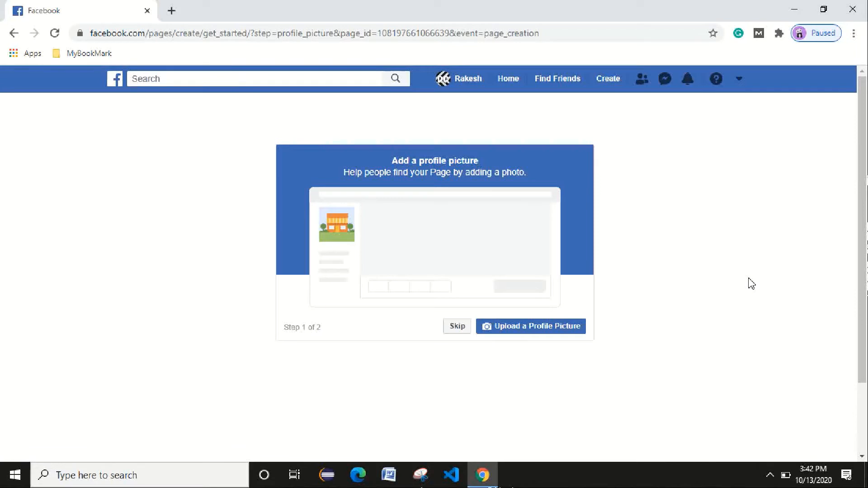
{"action": "left_click", "coordinate": [536, 328]}
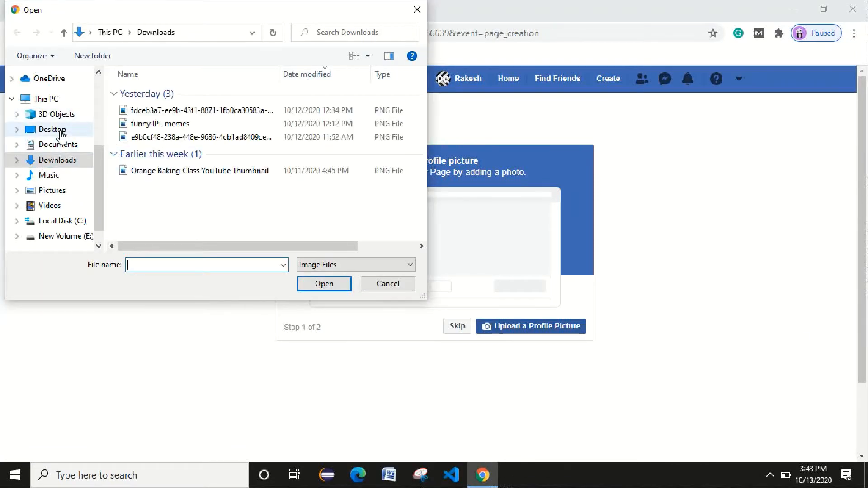
{"action": "left_click", "coordinate": [52, 129]}
{"action": "left_click", "coordinate": [143, 165]}
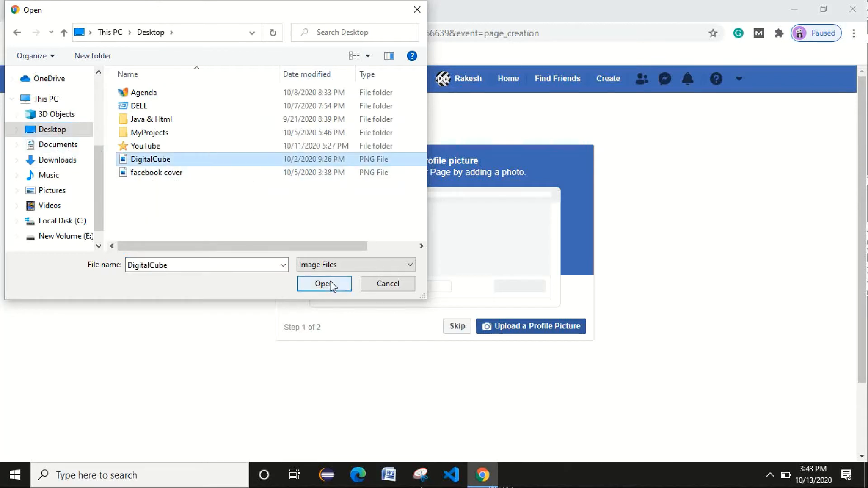
{"action": "left_click", "coordinate": [330, 285]}
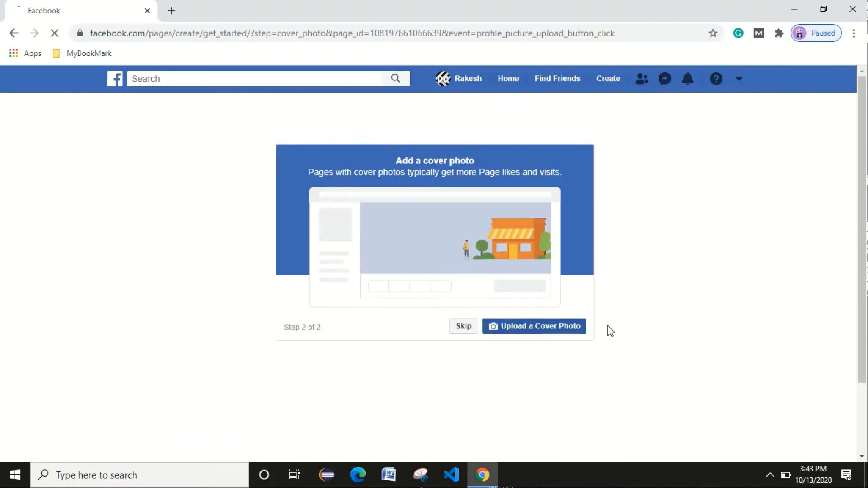
Set the facebook cover image as the Page's cover photo.
{"action": "left_click", "coordinate": [544, 333]}
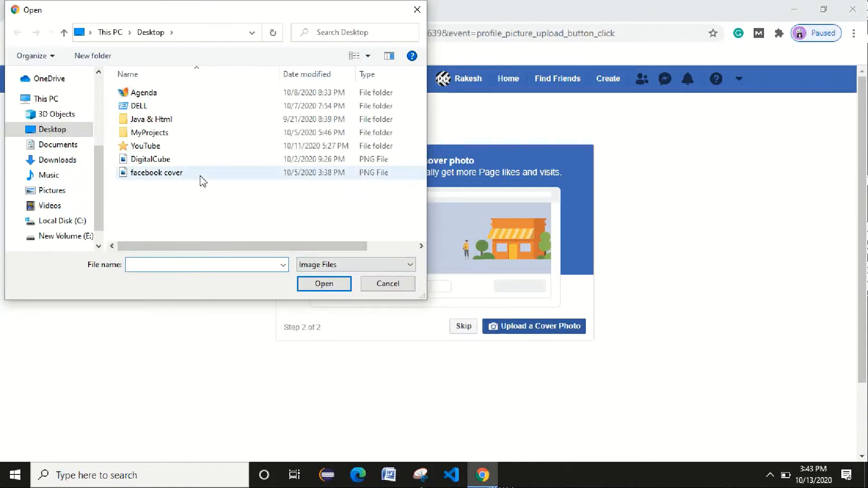
{"action": "left_click", "coordinate": [202, 175]}
{"action": "left_click", "coordinate": [340, 289]}
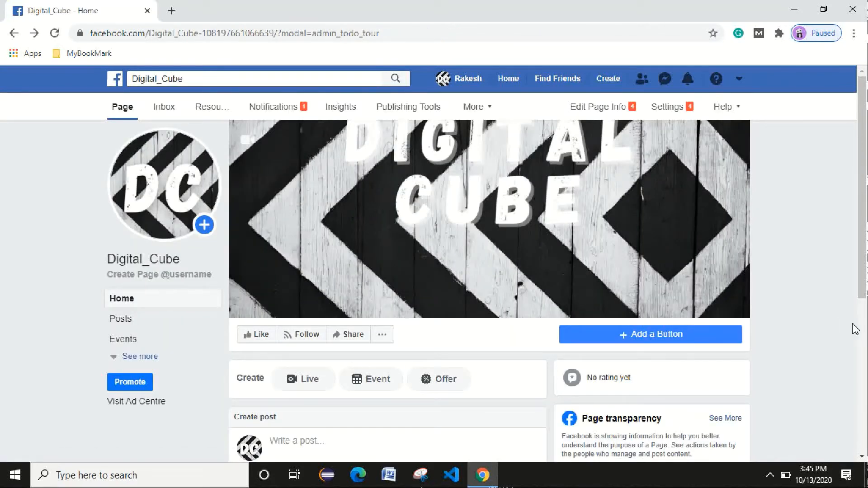
Shift the cover photo down until the DIGITAL CUBE lettering is fully visible, and save.
{"action": "mouse_move", "coordinate": [164, 210]}
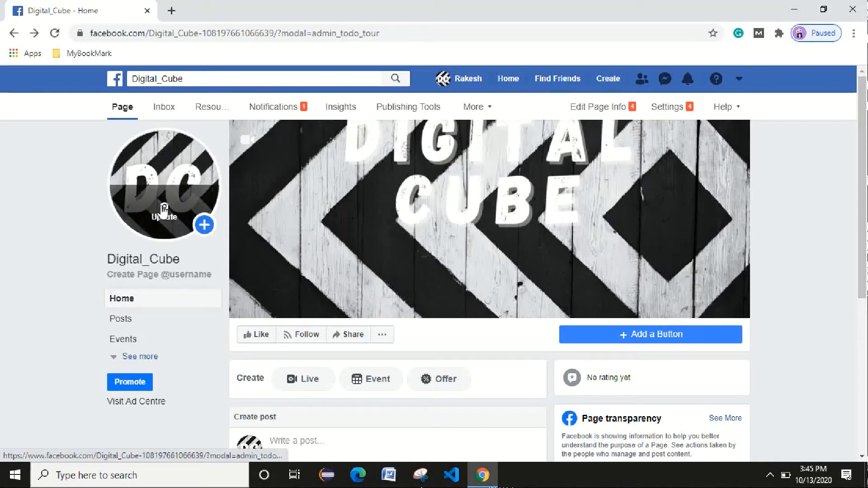
{"action": "left_click", "coordinate": [161, 210]}
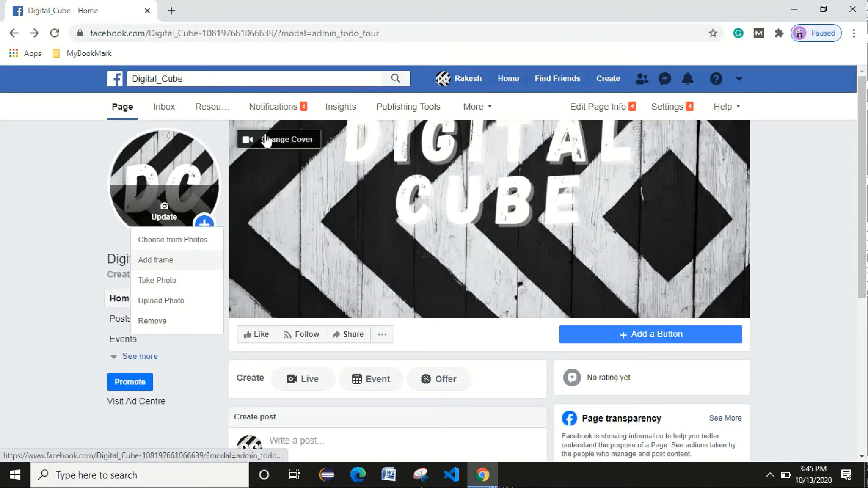
{"action": "left_click", "coordinate": [269, 140]}
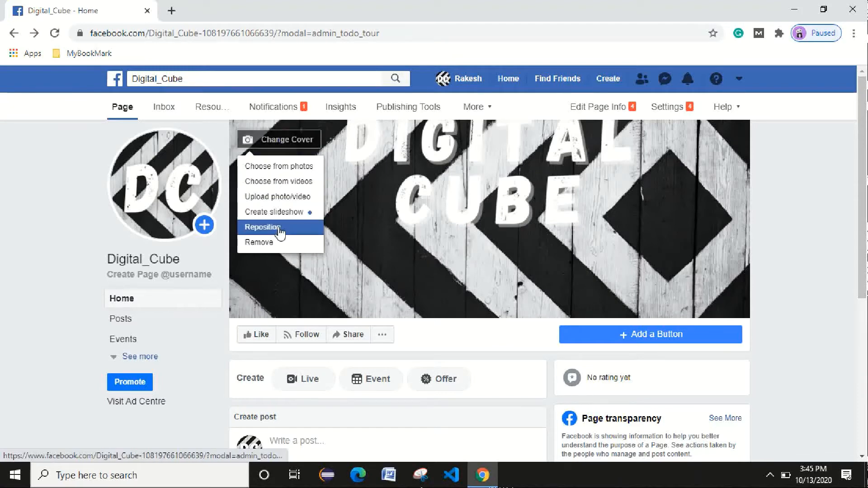
{"action": "left_click", "coordinate": [262, 227]}
{"action": "left_click_drag", "start_coordinate": [456, 206], "coordinate": [460, 253]}
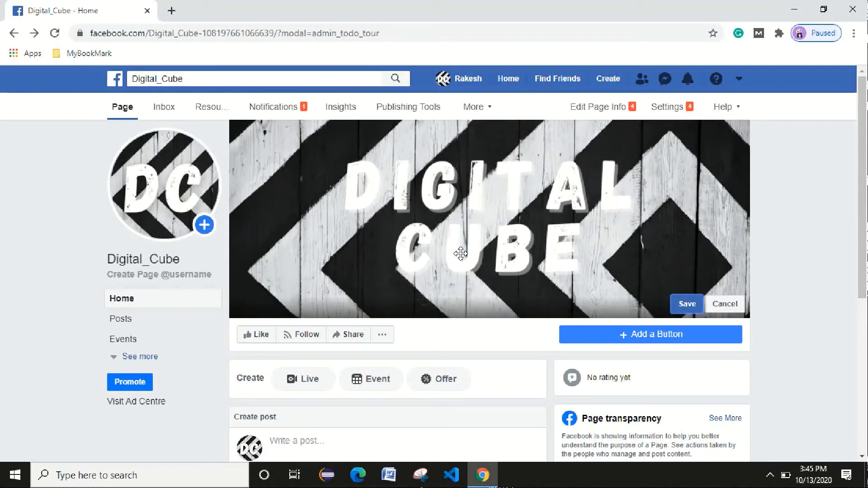
{"action": "left_click", "coordinate": [685, 304]}
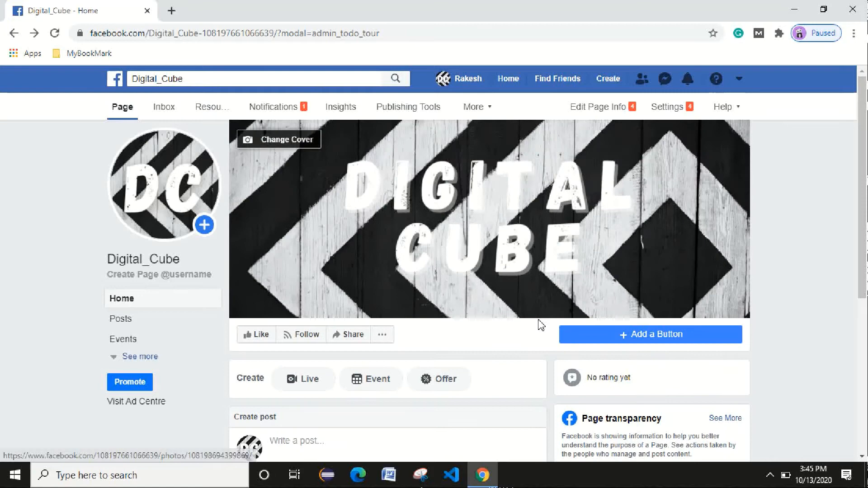
Choose Follow as the Page's new action button and continue to step 2.
{"action": "left_click", "coordinate": [651, 340]}
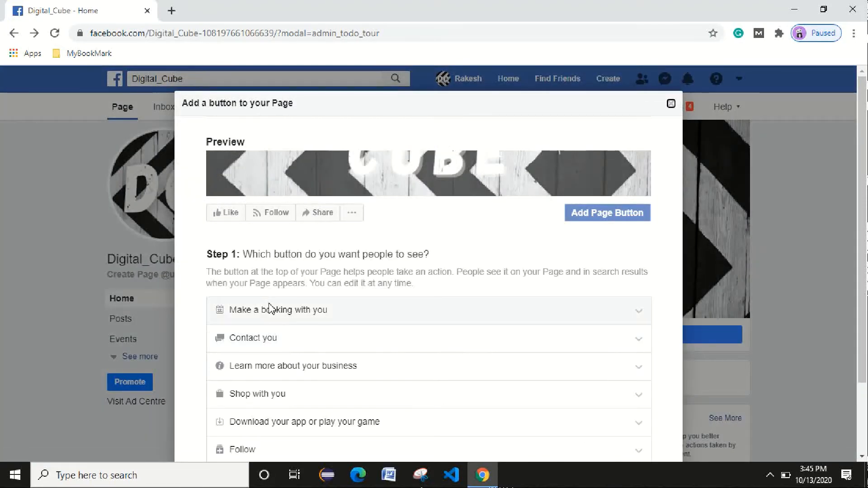
{"action": "scroll", "coordinate": [482, 296], "scroll_direction": "down", "scroll_amount": 2}
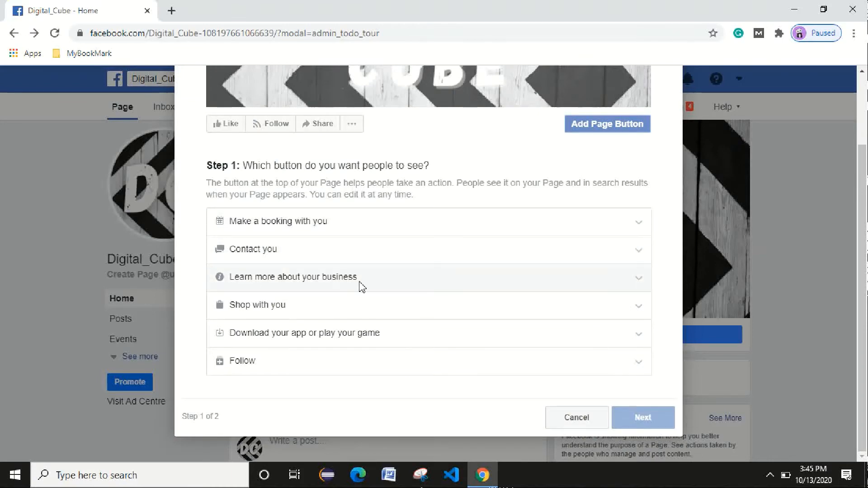
{"action": "left_click", "coordinate": [289, 363]}
{"action": "scroll", "coordinate": [545, 362], "scroll_direction": "down", "scroll_amount": 1}
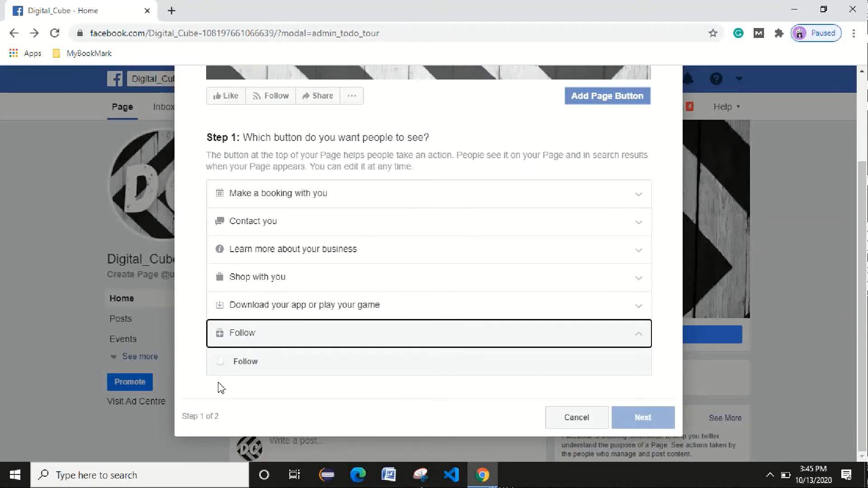
{"action": "left_click", "coordinate": [220, 363]}
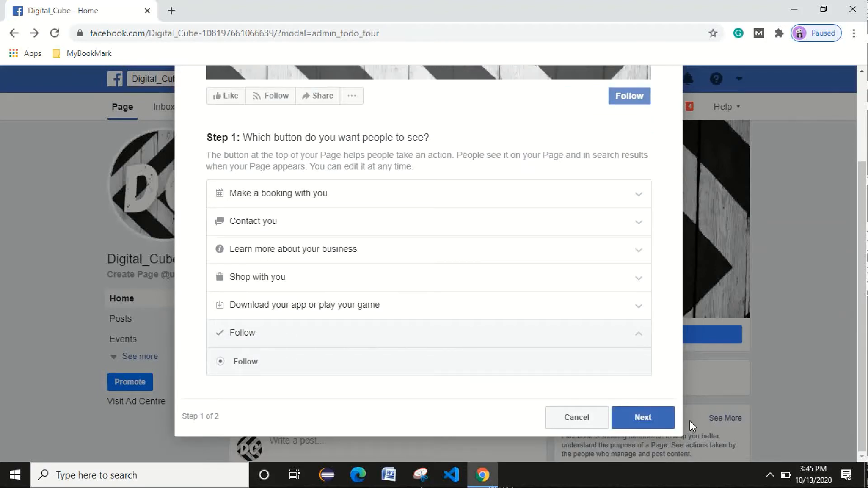
{"action": "left_click", "coordinate": [653, 423]}
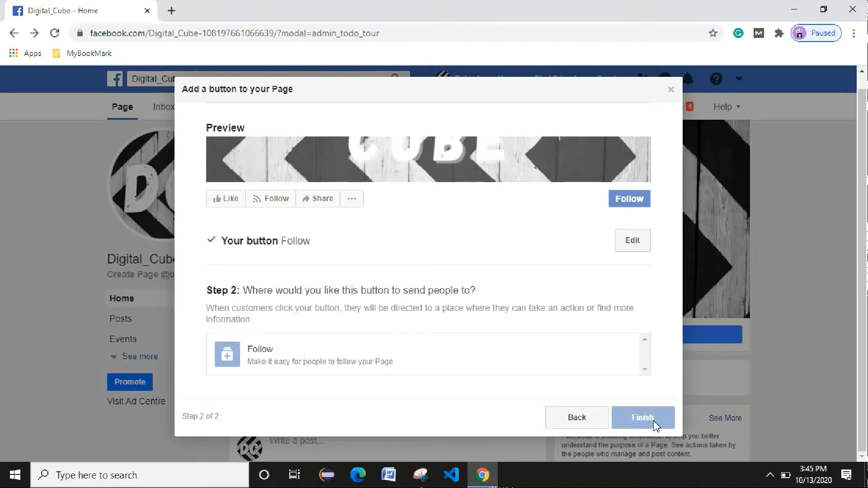
Confirm Follow as the button's destination and finish adding the button.
{"action": "left_click", "coordinate": [632, 241]}
{"action": "scroll", "coordinate": [632, 241], "scroll_direction": "down", "scroll_amount": 2}
{"action": "scroll", "coordinate": [285, 283], "scroll_direction": "up", "scroll_amount": 1}
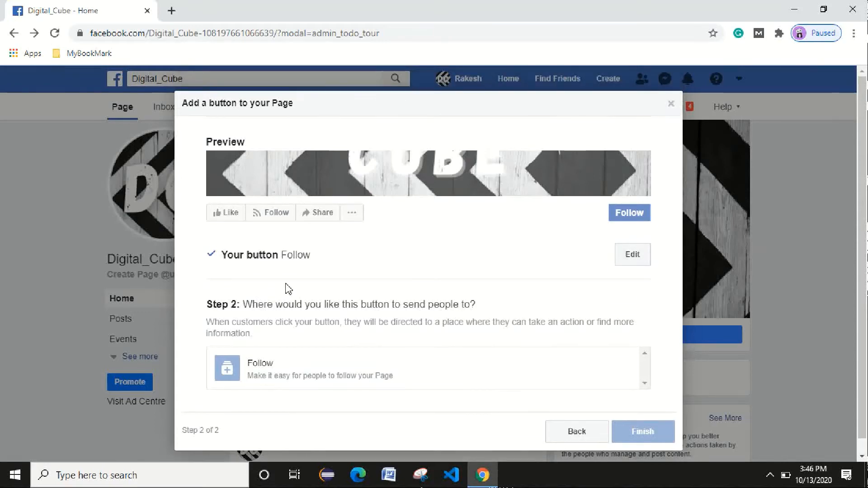
{"action": "scroll", "coordinate": [285, 284], "scroll_direction": "down", "scroll_amount": 1}
{"action": "left_click", "coordinate": [248, 358]}
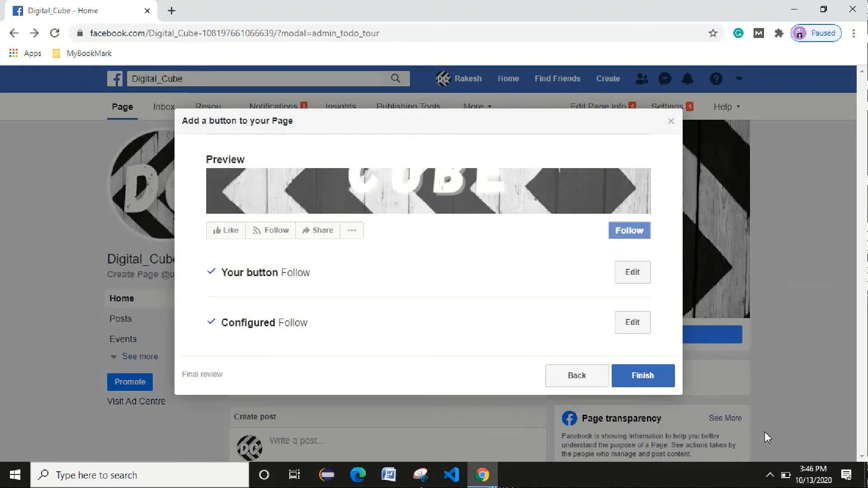
{"action": "left_click", "coordinate": [648, 376]}
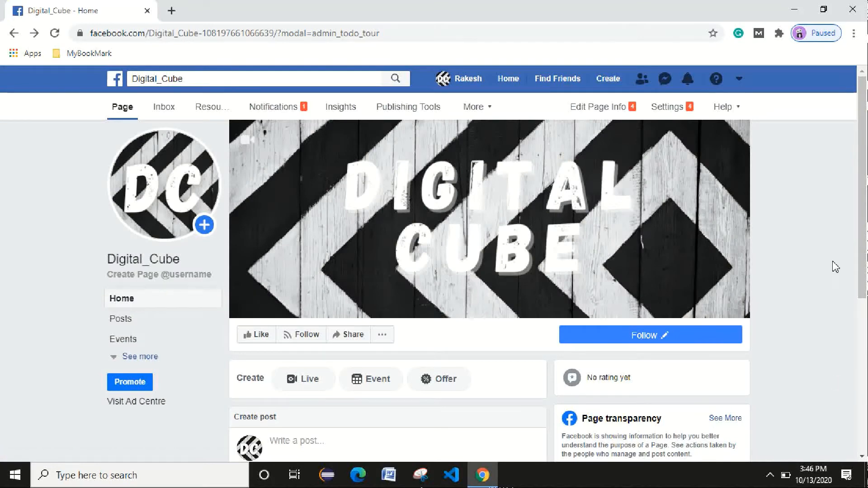
{"action": "scroll", "coordinate": [866, 185], "scroll_direction": "down", "scroll_amount": 2}
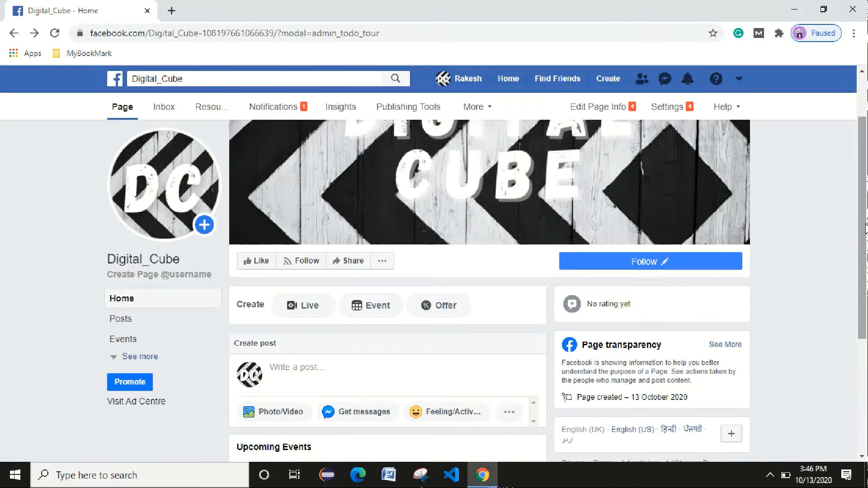
Check the Follow button options, then like the Digital_Cube page so it shows Liked and Following.
{"action": "left_click", "coordinate": [666, 264]}
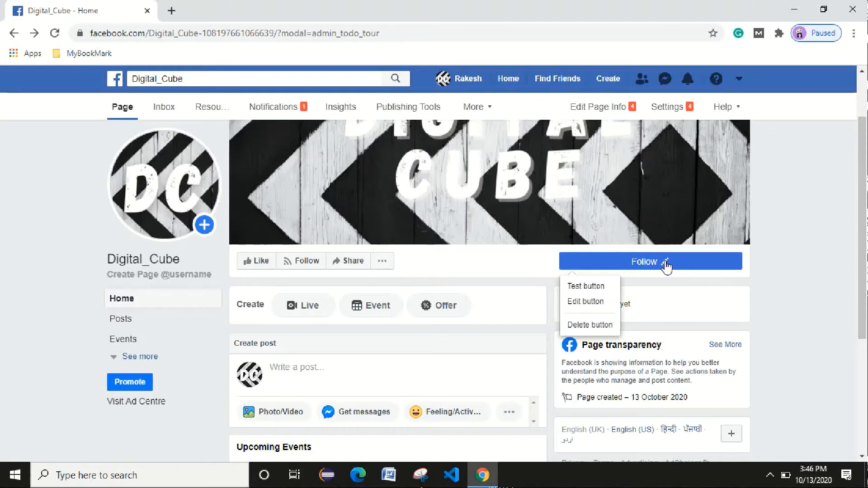
{"action": "left_click", "coordinate": [599, 325]}
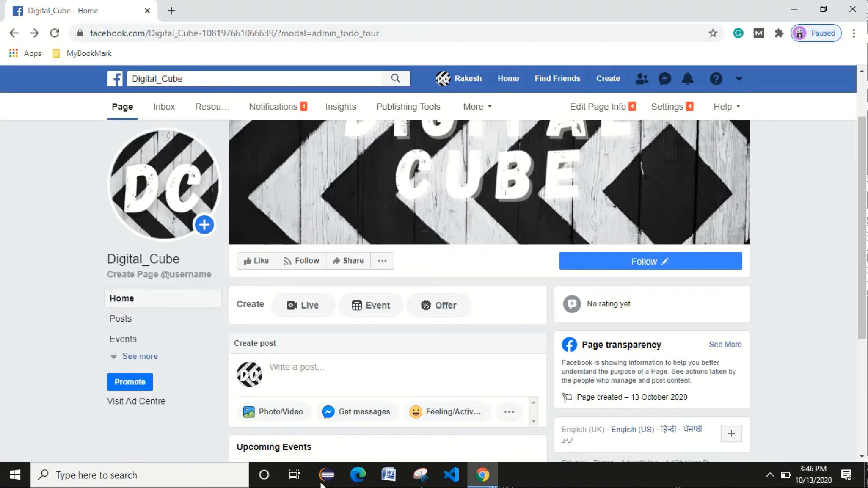
{"action": "left_click", "coordinate": [259, 263]}
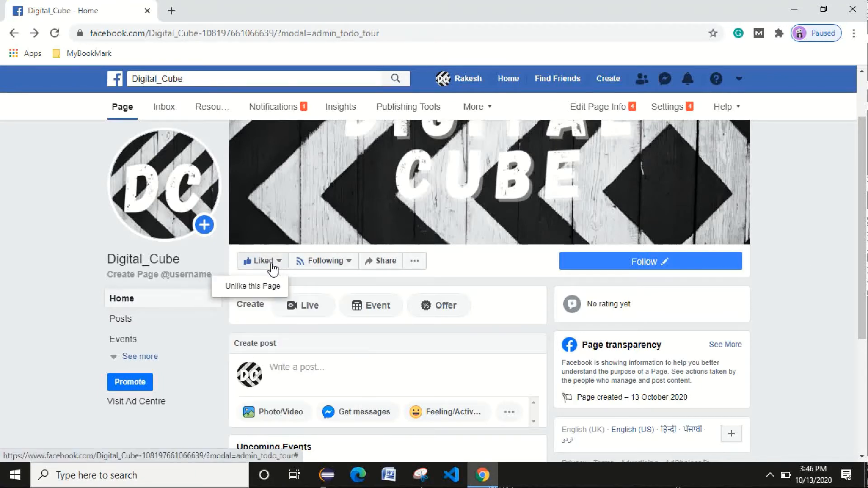
{"action": "mouse_move", "coordinate": [307, 262]}
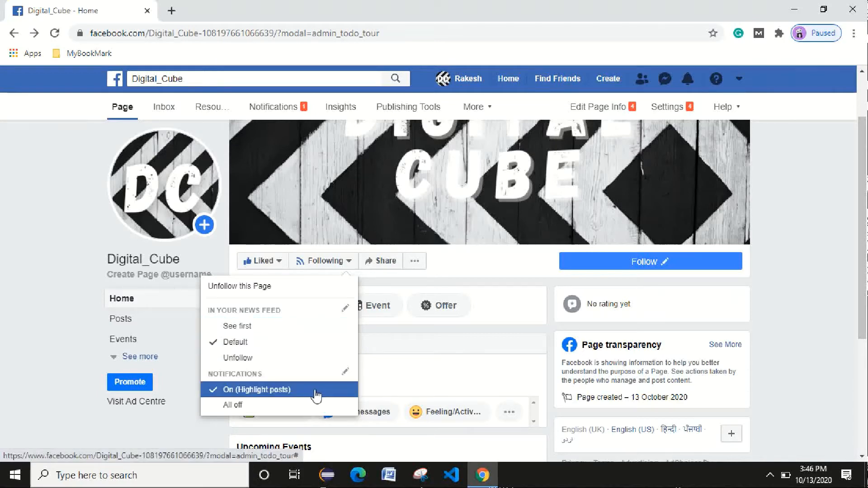
{"action": "left_click", "coordinate": [388, 267]}
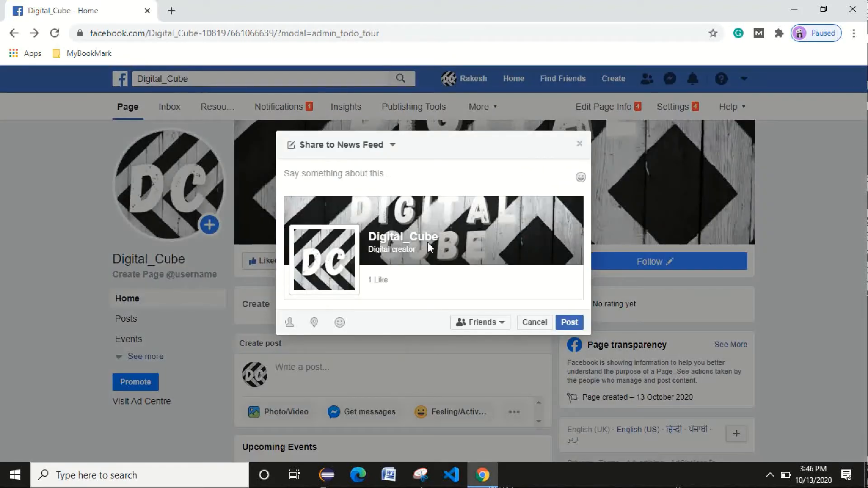
Write the share message 'Hii Digital Cube'.
{"action": "left_click", "coordinate": [376, 177]}
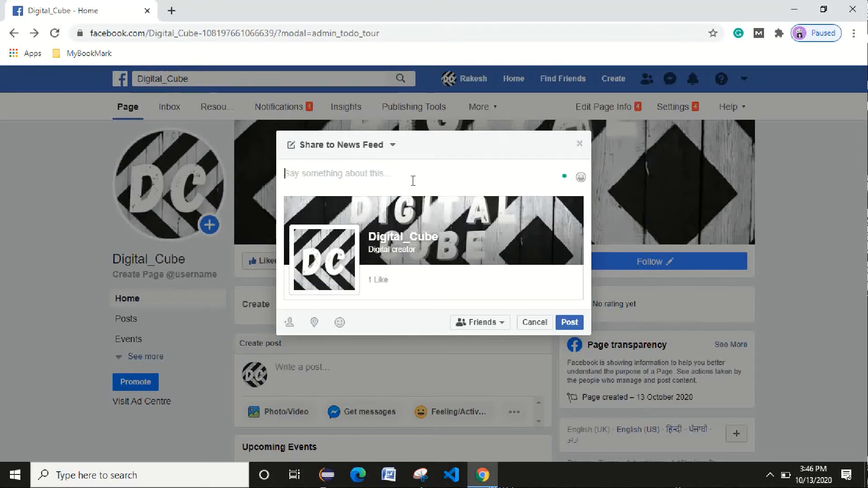
{"action": "type", "text": "Hii "}
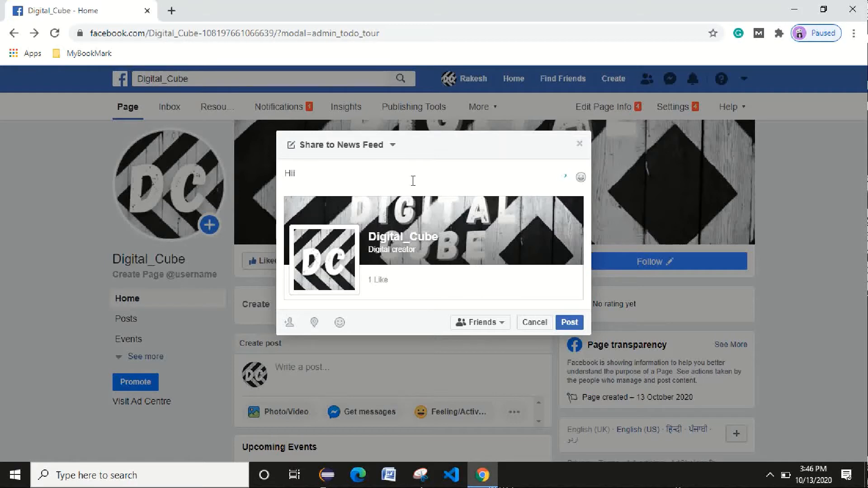
{"action": "type", "text": "D"}
{"action": "key", "text": "BackSpace"}
{"action": "type", "text": "Digital Cube"}
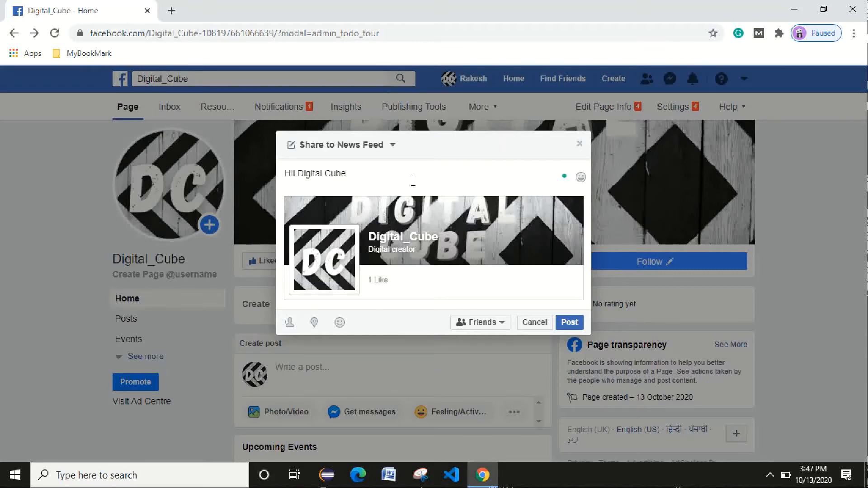
Append the 😎 emoji to the message and post the share.
{"action": "right_click", "coordinate": [369, 168]}
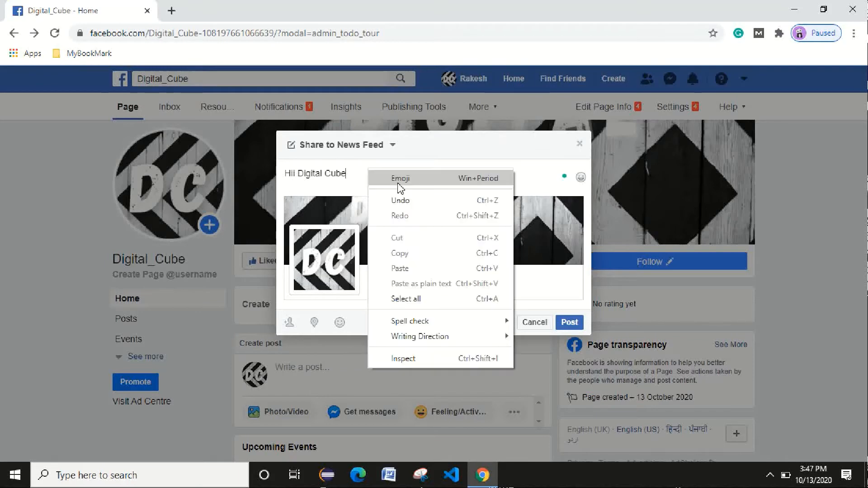
{"action": "left_click", "coordinate": [393, 176]}
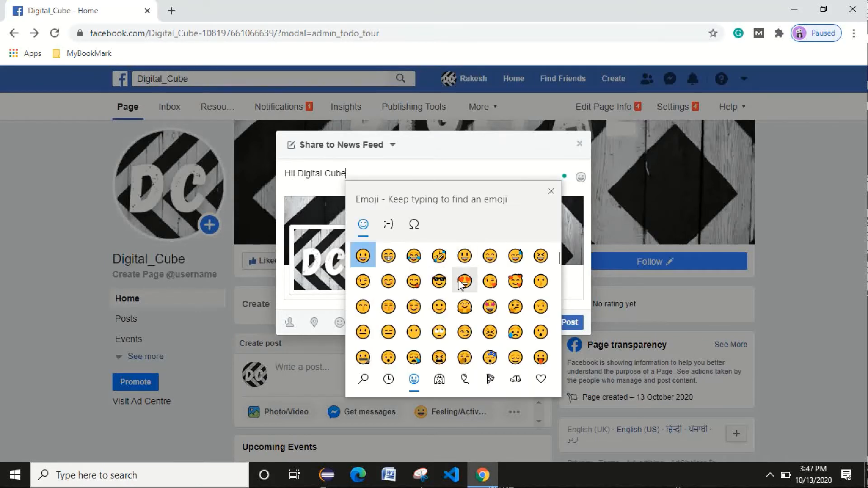
{"action": "left_click", "coordinate": [438, 280]}
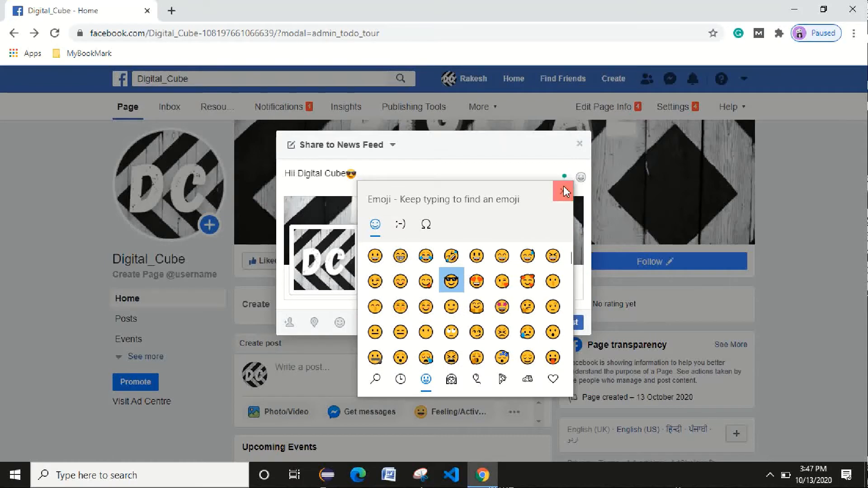
{"action": "left_click", "coordinate": [563, 192]}
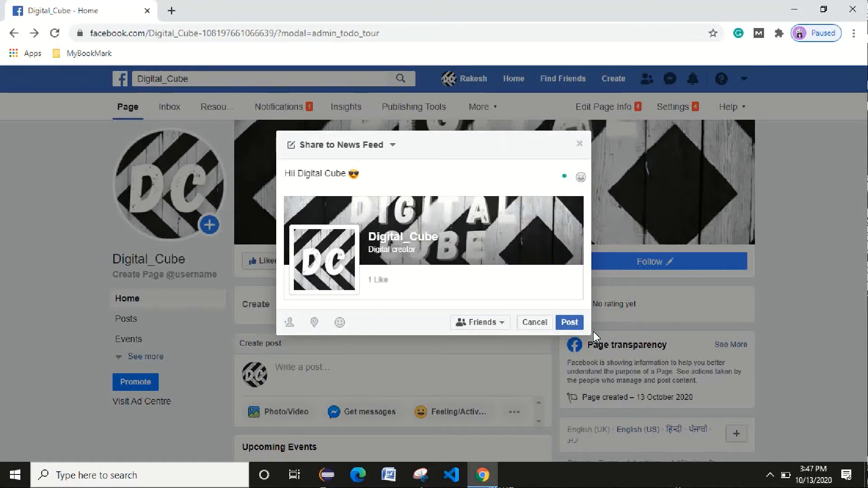
{"action": "left_click", "coordinate": [570, 323]}
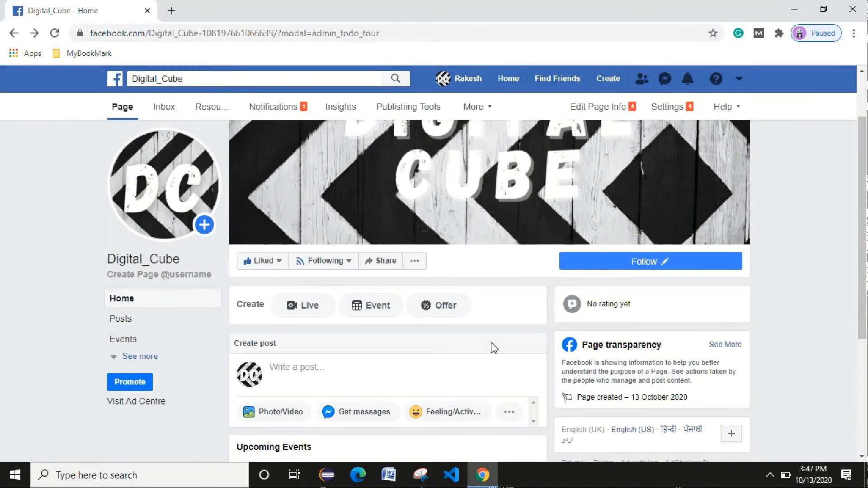
Scroll through the Page's Home feed and then its Posts section.
{"action": "scroll", "coordinate": [502, 339], "scroll_direction": "down", "scroll_amount": 3}
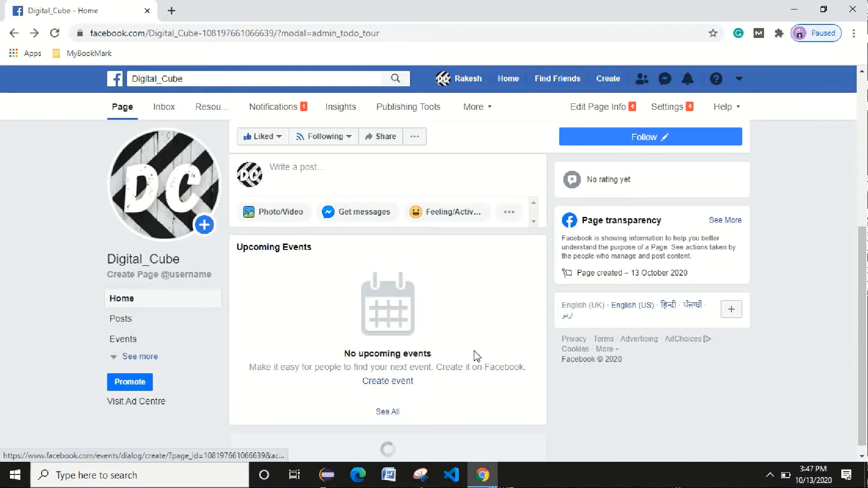
{"action": "scroll", "coordinate": [483, 338], "scroll_direction": "down", "scroll_amount": 2}
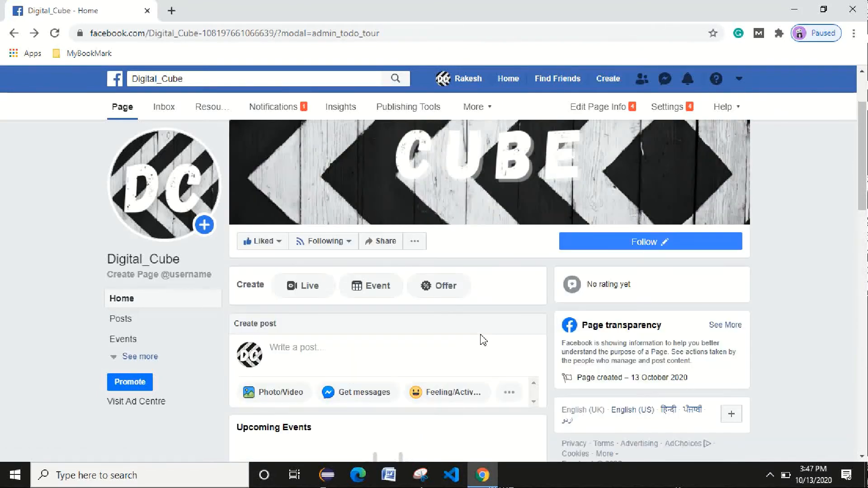
{"action": "scroll", "coordinate": [482, 339], "scroll_direction": "down", "scroll_amount": 8}
{"action": "scroll", "coordinate": [486, 357], "scroll_direction": "up", "scroll_amount": 10}
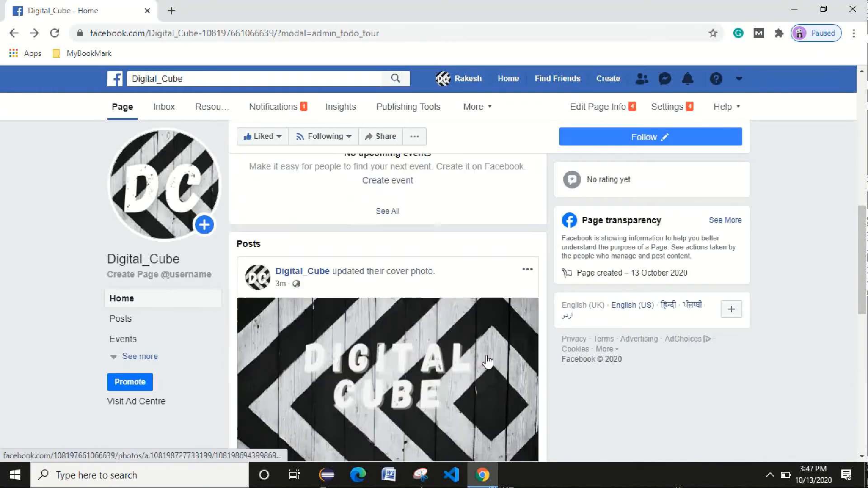
{"action": "left_click", "coordinate": [152, 321]}
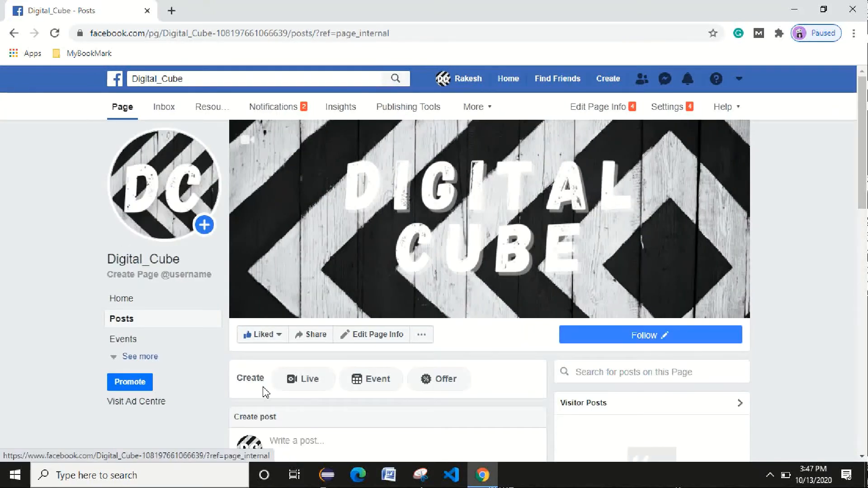
{"action": "scroll", "coordinate": [457, 354], "scroll_direction": "down", "scroll_amount": 4}
{"action": "scroll", "coordinate": [456, 351], "scroll_direction": "down", "scroll_amount": 10}
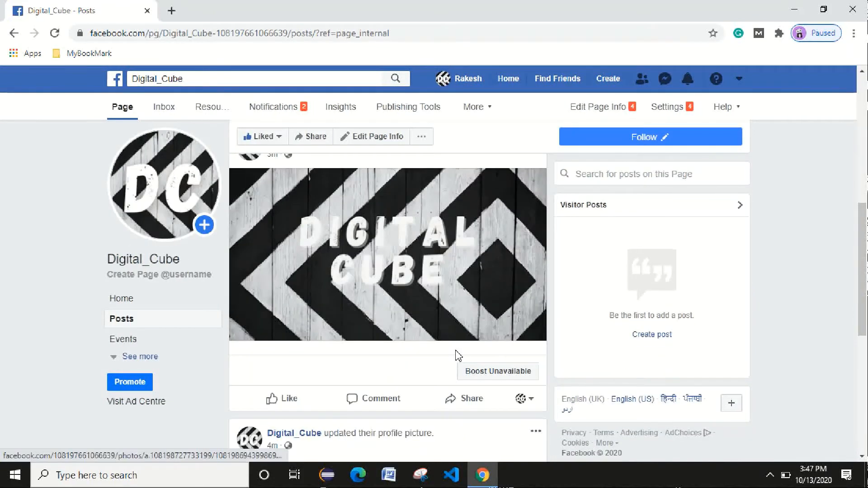
{"action": "scroll", "coordinate": [456, 351], "scroll_direction": "up", "scroll_amount": 7}
{"action": "scroll", "coordinate": [455, 350], "scroll_direction": "up", "scroll_amount": 3}
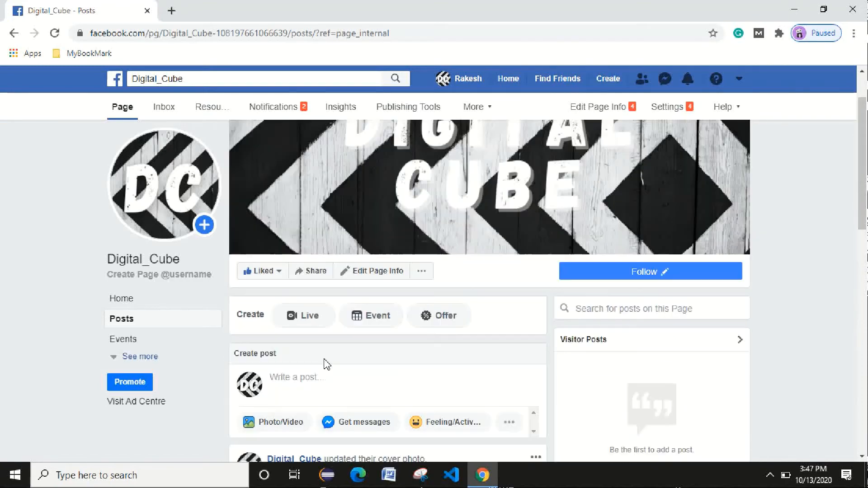
Open the Page's Events section, which has no events yet.
{"action": "left_click", "coordinate": [131, 342]}
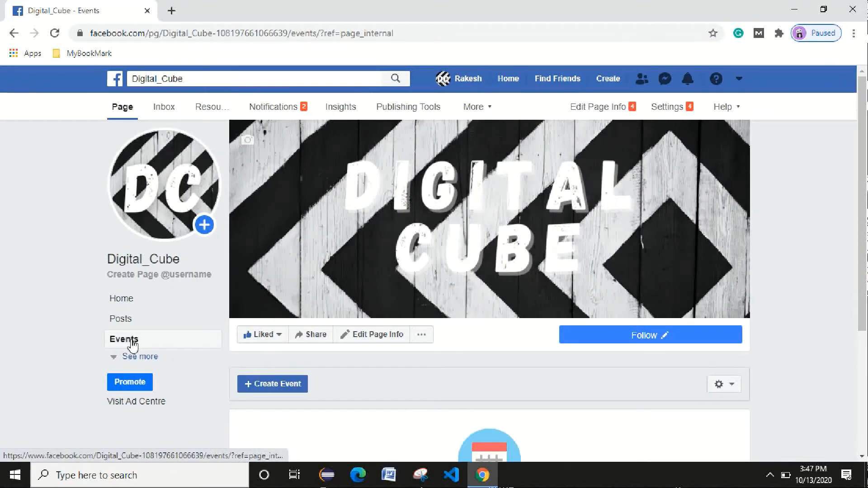
{"action": "scroll", "coordinate": [306, 340], "scroll_direction": "down", "scroll_amount": 3}
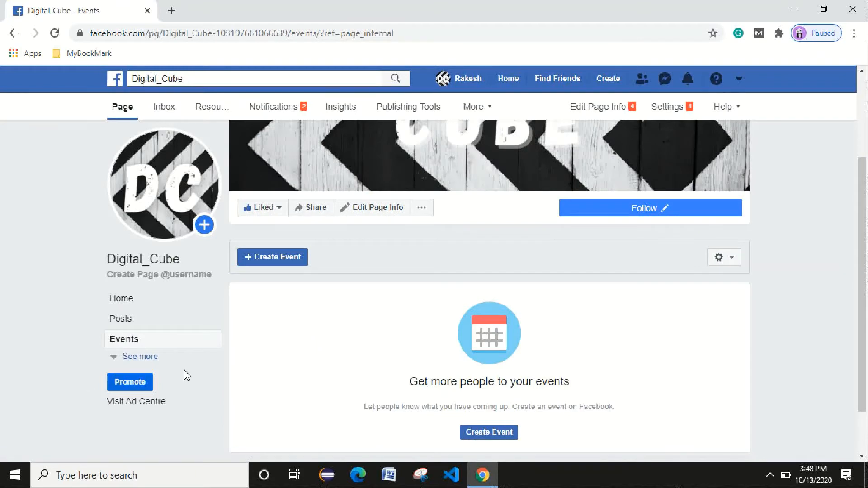
{"action": "scroll", "coordinate": [187, 375], "scroll_direction": "up", "scroll_amount": 3}
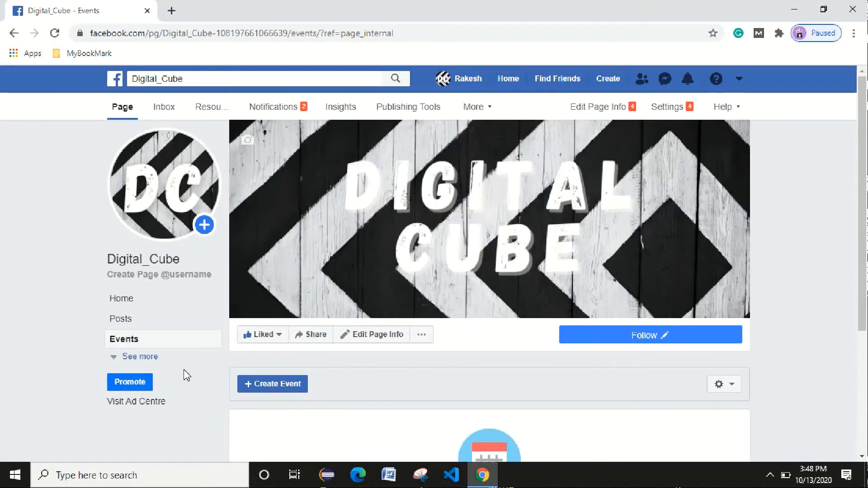
Expand the page's sidebar sections and open the Reviews section.
{"action": "left_click", "coordinate": [139, 358]}
{"action": "scroll", "coordinate": [180, 353], "scroll_direction": "down", "scroll_amount": 1}
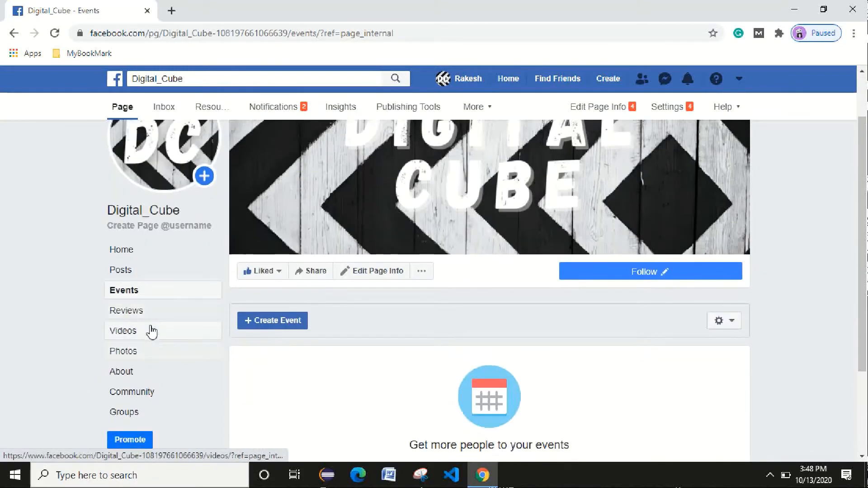
{"action": "left_click", "coordinate": [165, 319]}
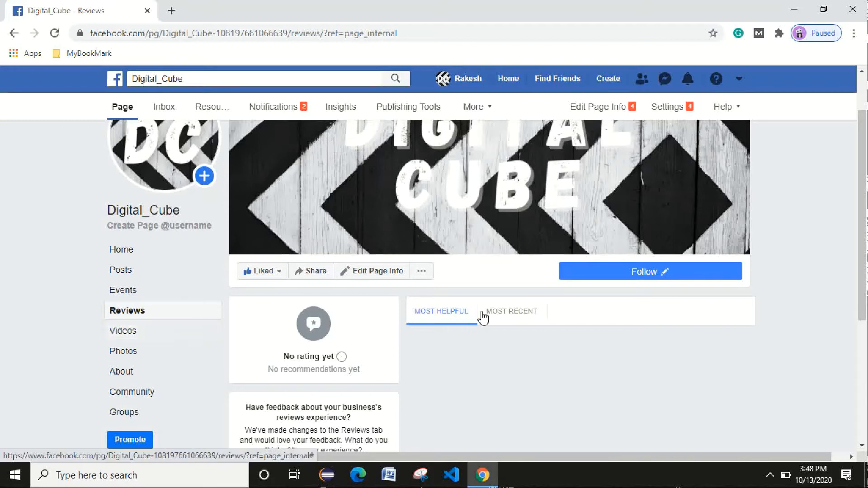
{"action": "scroll", "coordinate": [366, 372], "scroll_direction": "down", "scroll_amount": 3}
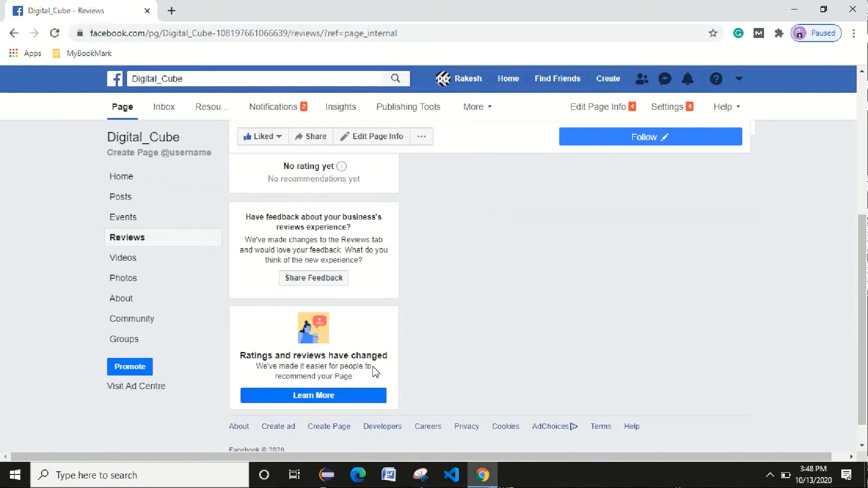
{"action": "scroll", "coordinate": [371, 370], "scroll_direction": "up", "scroll_amount": 3}
Browse the page's Videos, Photos and About sections.
{"action": "left_click", "coordinate": [142, 380]}
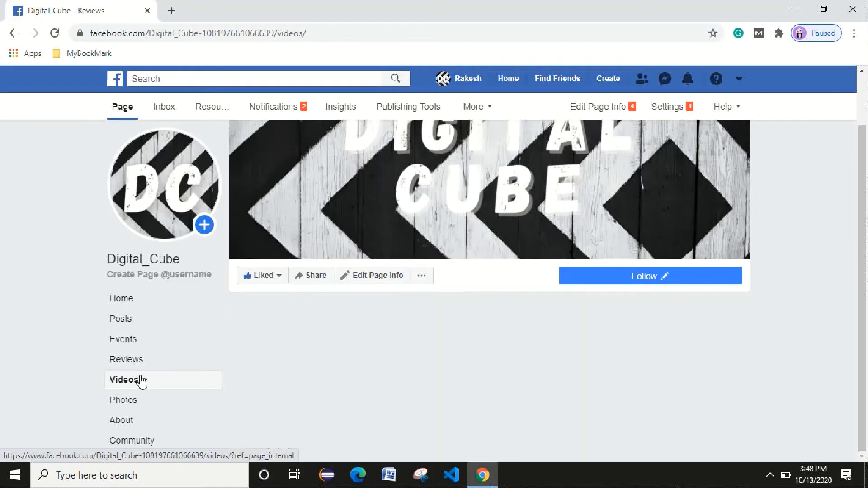
{"action": "scroll", "coordinate": [142, 409], "scroll_direction": "down", "scroll_amount": 1}
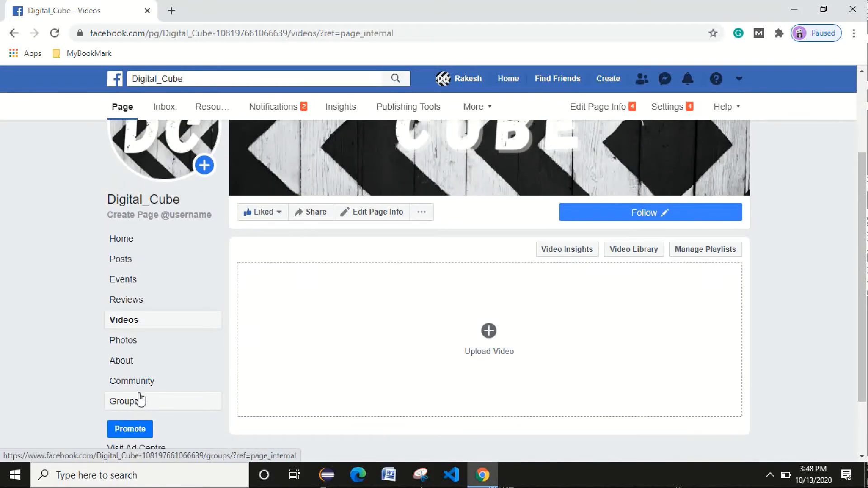
{"action": "left_click", "coordinate": [149, 346]}
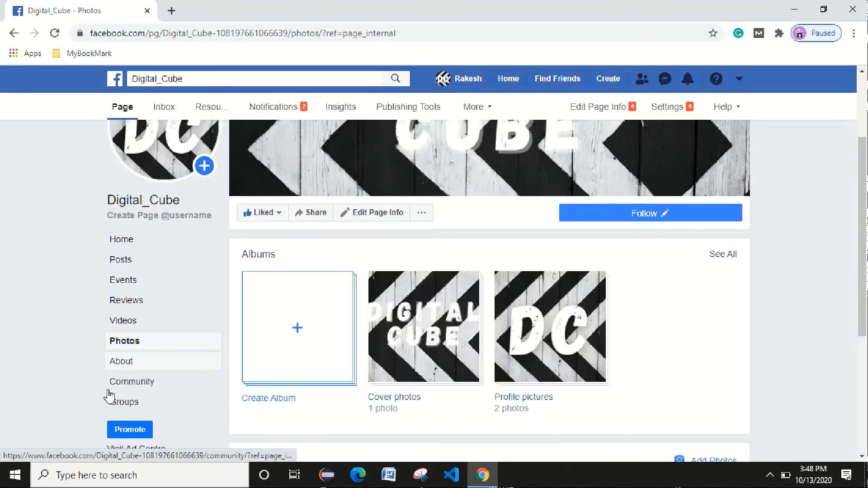
{"action": "left_click", "coordinate": [150, 361]}
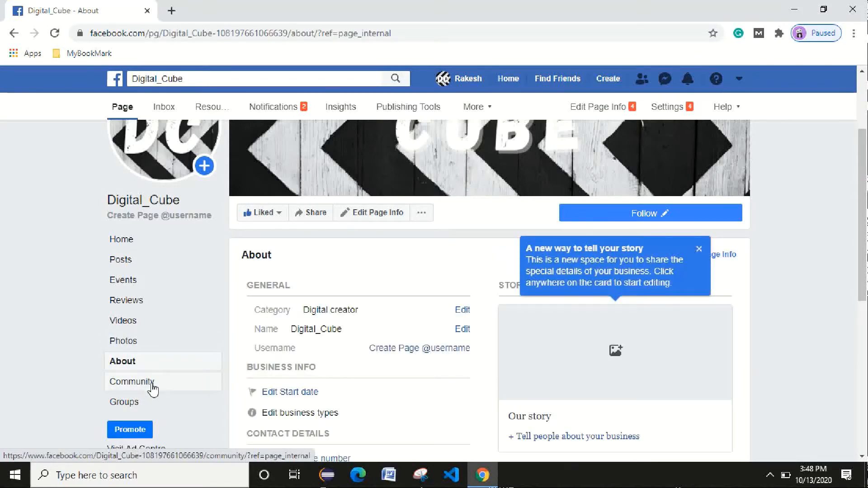
Look through the Community section, then the Groups section.
{"action": "left_click", "coordinate": [153, 387]}
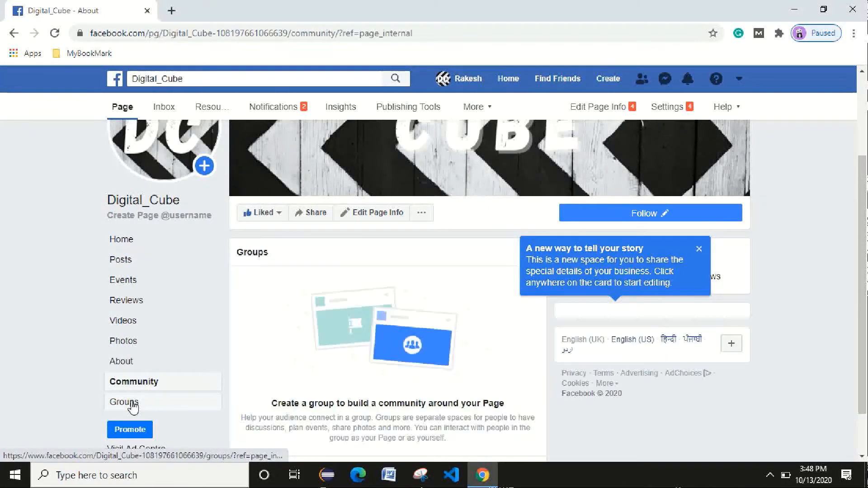
{"action": "scroll", "coordinate": [488, 260], "scroll_direction": "down", "scroll_amount": 1}
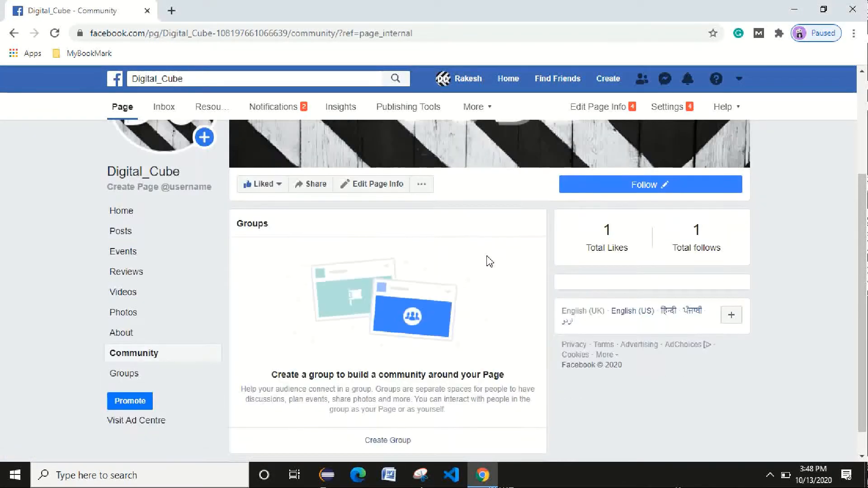
{"action": "scroll", "coordinate": [488, 259], "scroll_direction": "up", "scroll_amount": 1}
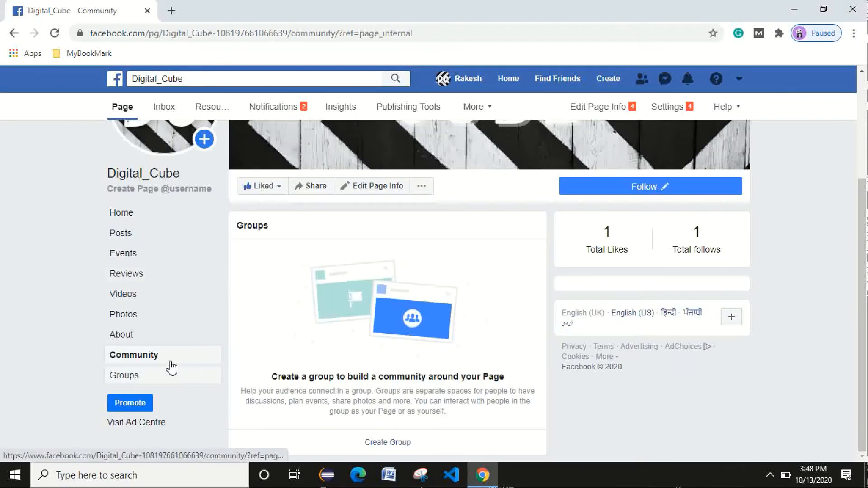
{"action": "left_click", "coordinate": [149, 379]}
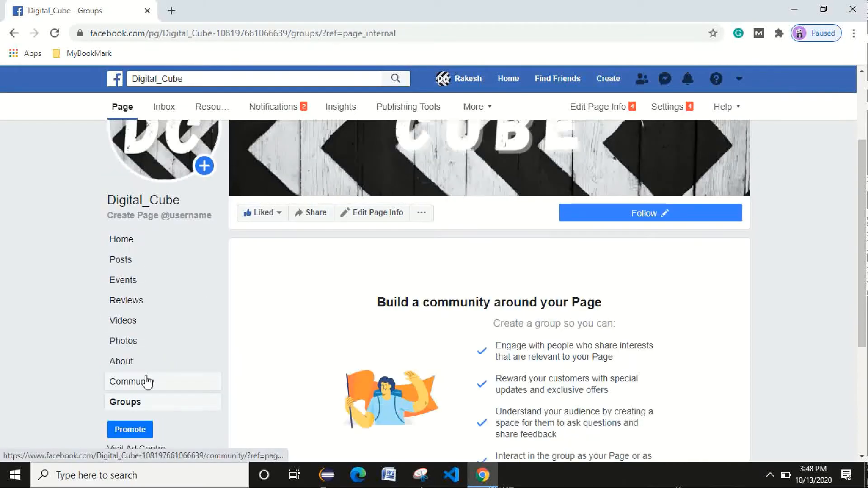
{"action": "scroll", "coordinate": [368, 277], "scroll_direction": "down", "scroll_amount": 4}
{"action": "scroll", "coordinate": [366, 280], "scroll_direction": "up", "scroll_amount": 5}
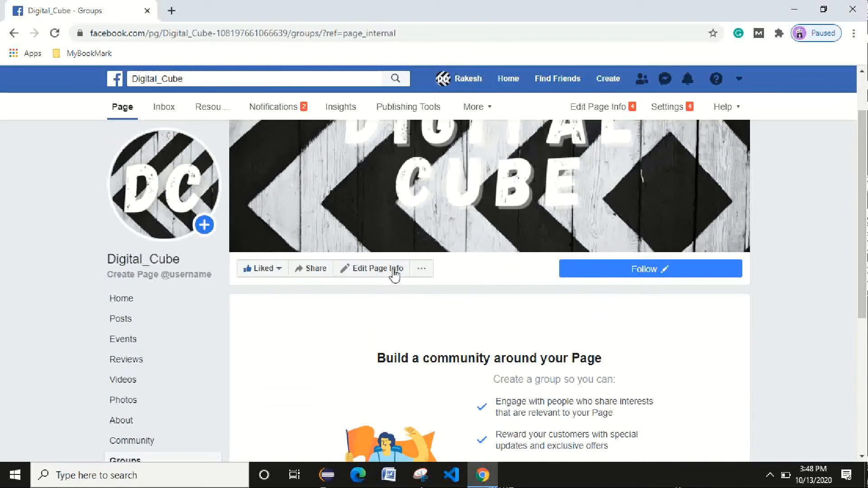
Save a description starting 'Hello achievers, This page is made for Digital Information.' about Digital Platforms knowledge.
{"action": "left_click", "coordinate": [358, 269]}
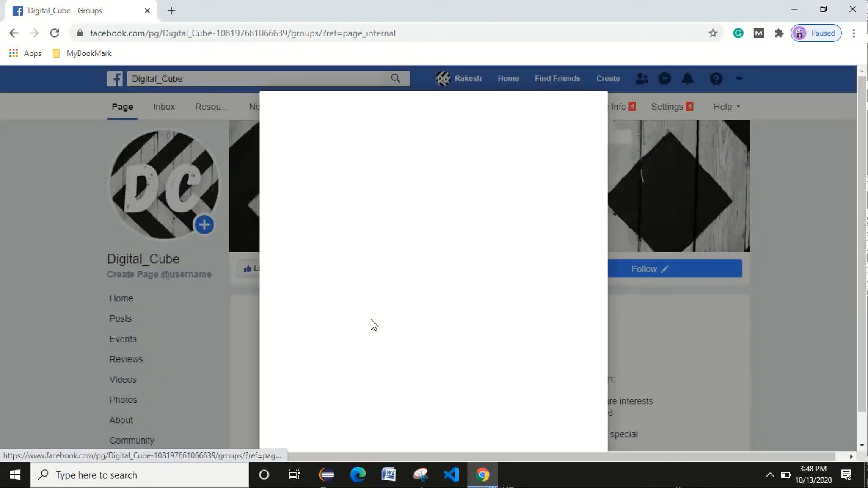
{"action": "left_click", "coordinate": [396, 236]}
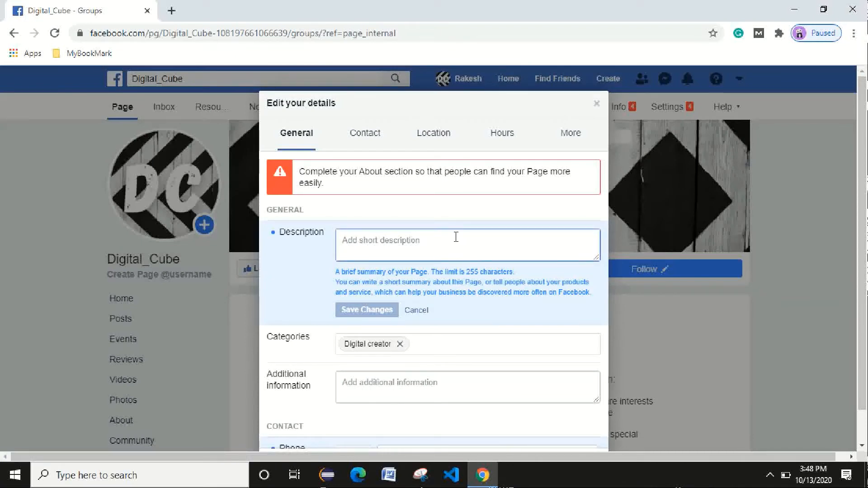
{"action": "type", "text": "H"}
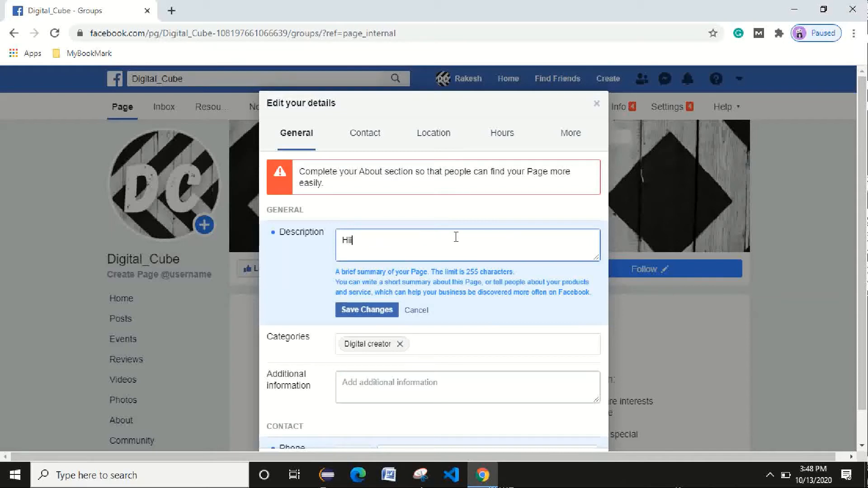
{"action": "type", "text": "ello achievers,"}
{"action": "key", "text": "Return"}
{"action": "type", "text": "Thi"}
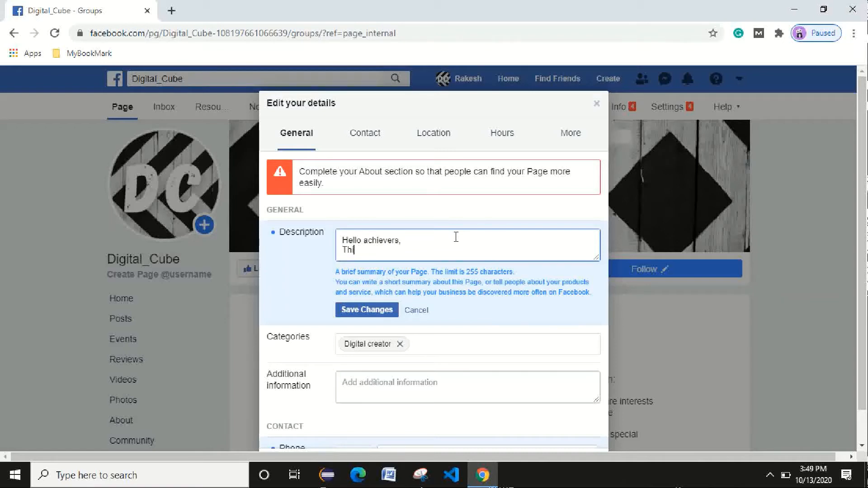
{"action": "type", "text": "s page is made for Digital Info"}
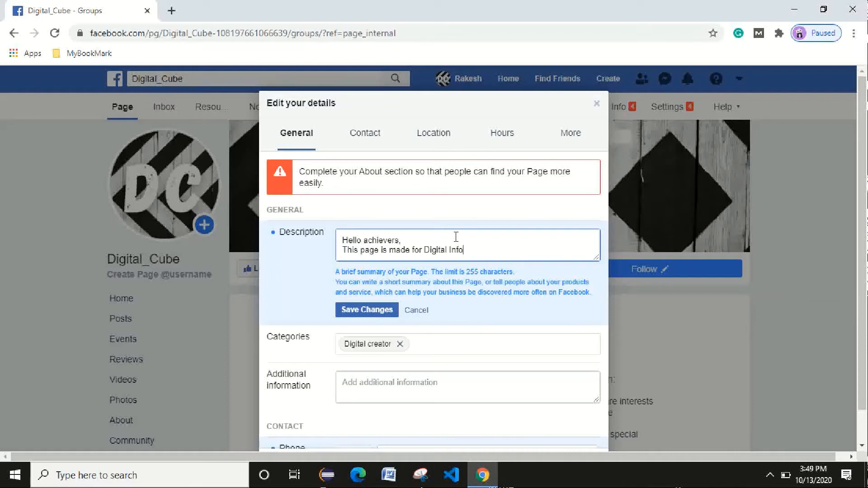
{"action": "type", "text": "rmation. Support us for ge"}
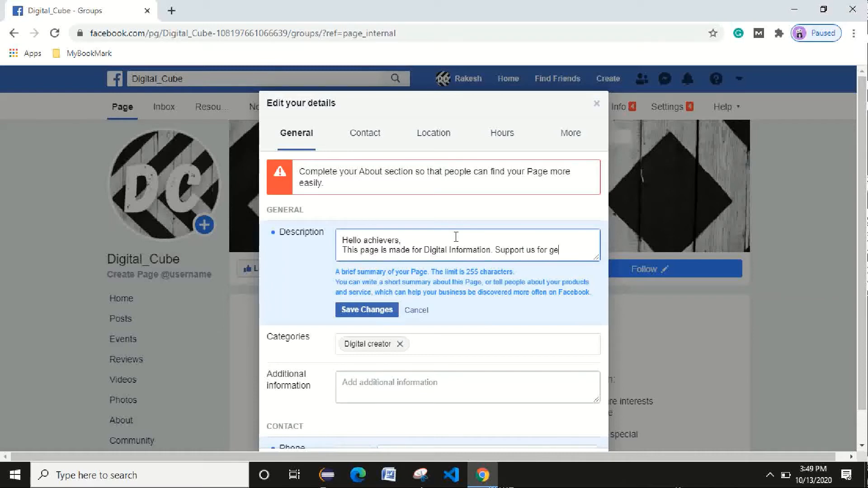
{"action": "type", "text": "new"}
{"action": "type", "text": "dated"}
{"action": "type", "text": " know"}
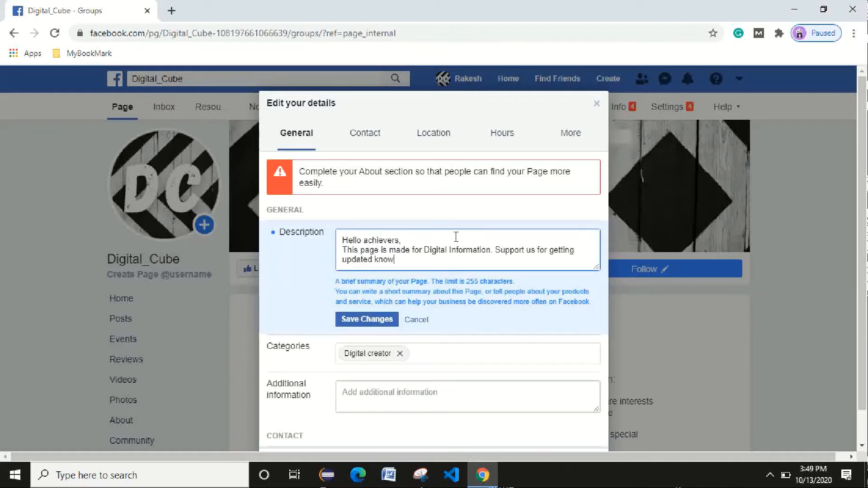
{"action": "type", "text": "ledge on Dig"}
{"action": "key", "text": "BackSpace"}
{"action": "key", "text": "BackSpace"}
{"action": "key", "text": "BackSpace"}
{"action": "key", "text": "BackSpace"}
{"action": "key", "text": "BackSpace"}
{"action": "type", "text": "Plat"}
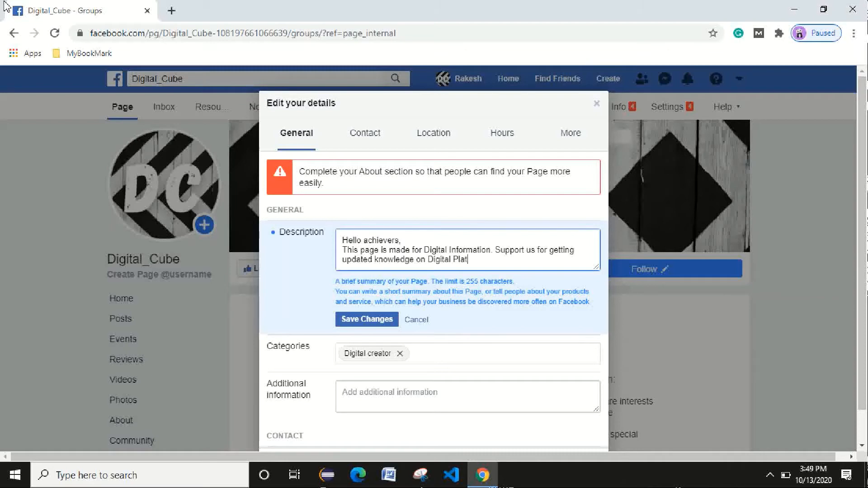
{"action": "type", "text": "forms."}
{"action": "scroll", "coordinate": [387, 271], "scroll_direction": "down", "scroll_amount": 1}
{"action": "scroll", "coordinate": [387, 272], "scroll_direction": "down", "scroll_amount": 1}
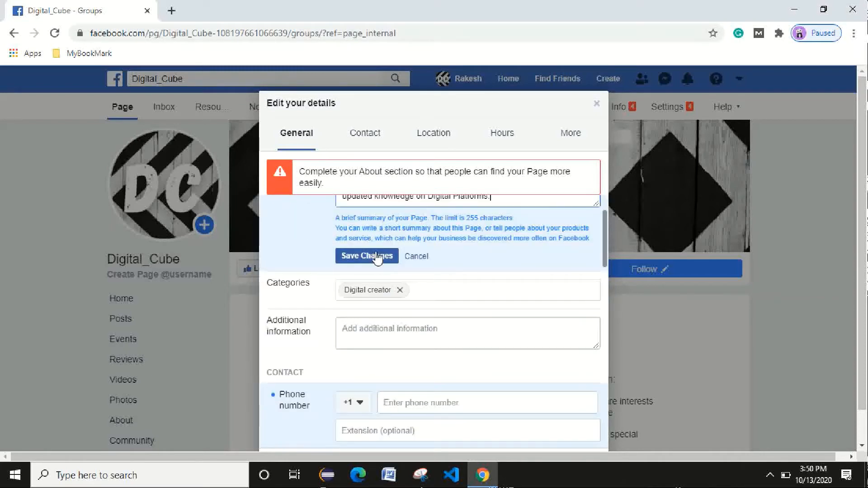
{"action": "left_click", "coordinate": [388, 256]}
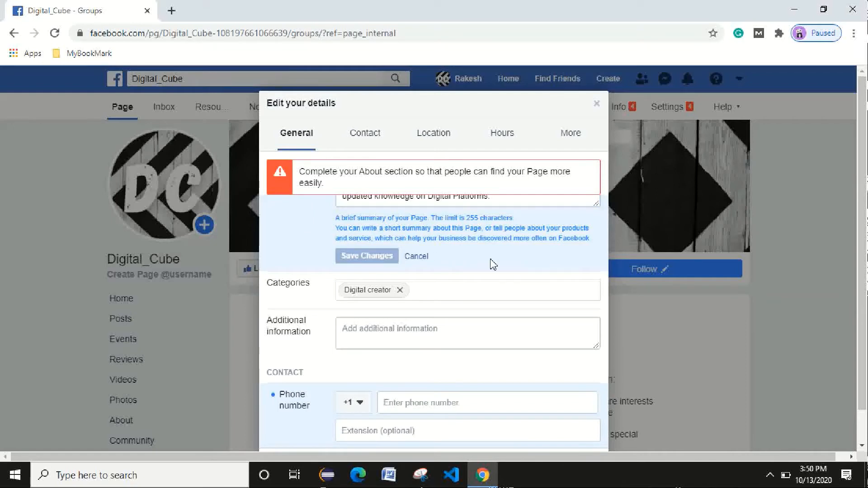
Search 'vi' in Categories, add Video creator beside Digital creator, and save.
{"action": "scroll", "coordinate": [492, 264], "scroll_direction": "up", "scroll_amount": 2}
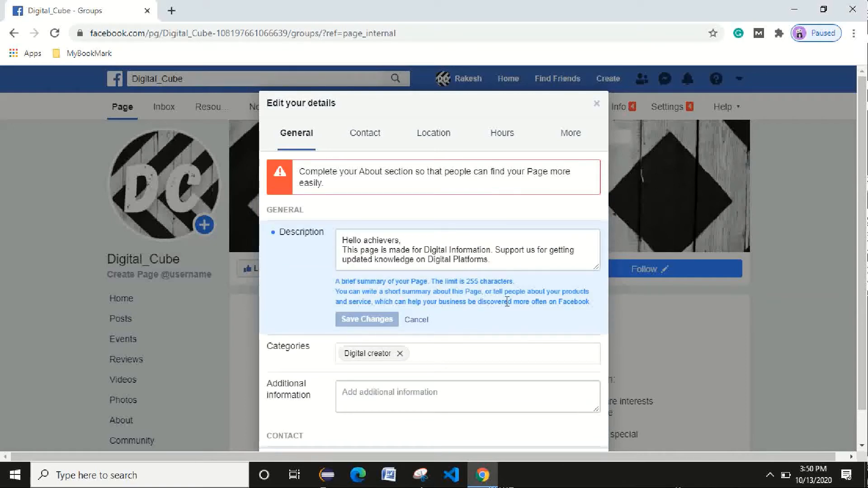
{"action": "left_click", "coordinate": [469, 358]}
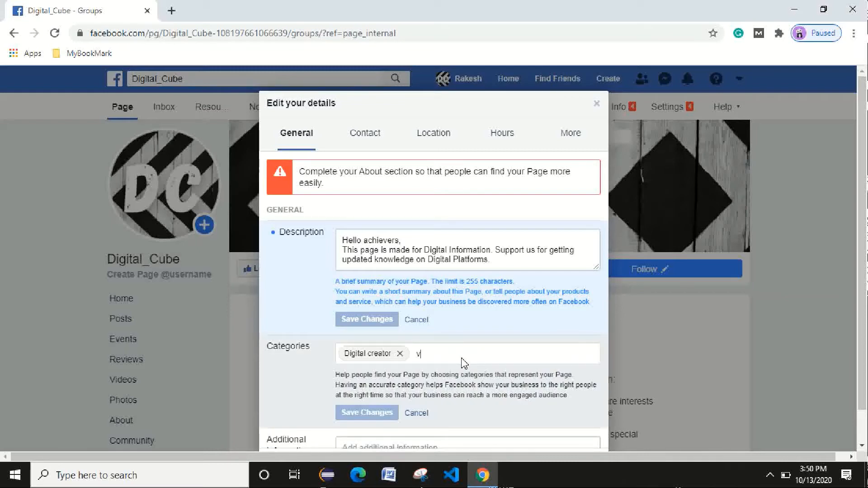
{"action": "type", "text": "v"}
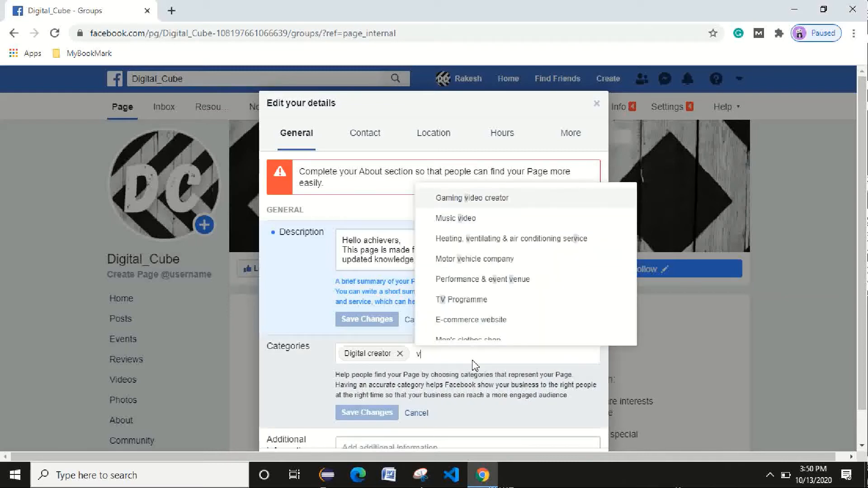
{"action": "type", "text": "i"}
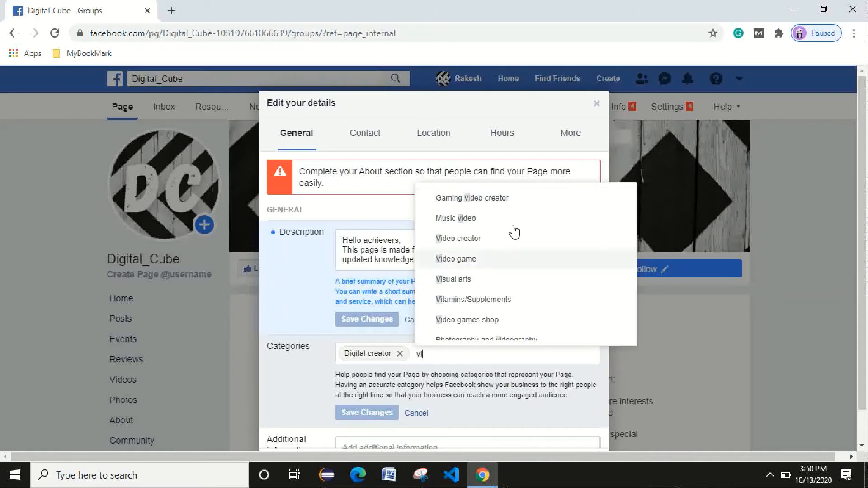
{"action": "left_click", "coordinate": [490, 238]}
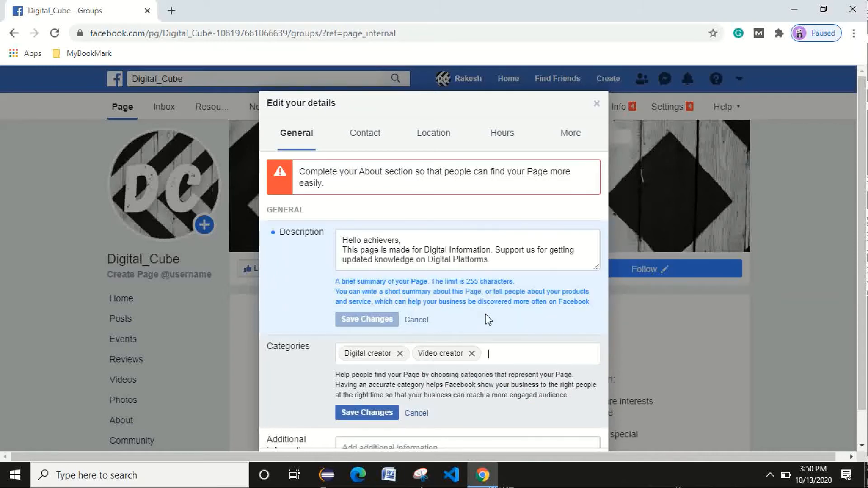
{"action": "scroll", "coordinate": [452, 307], "scroll_direction": "down", "scroll_amount": 3}
{"action": "left_click", "coordinate": [374, 290]}
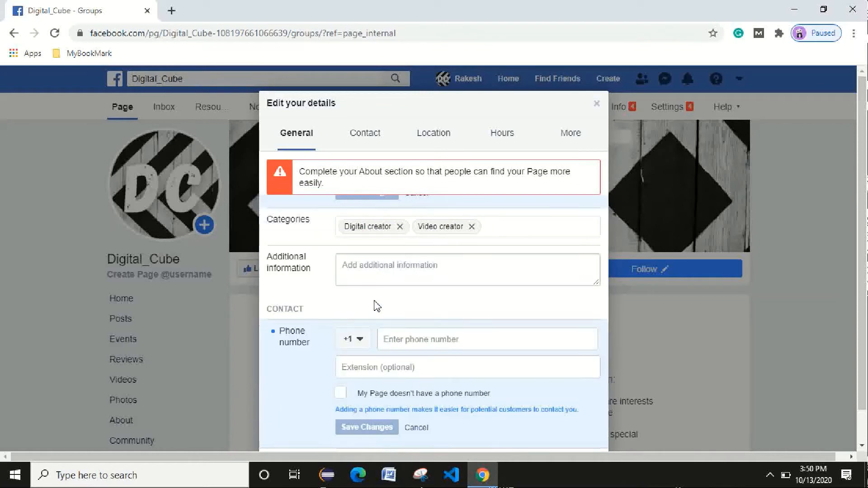
Add 'We will provide practical knowledge on digital Marketing' to the Additional information.
{"action": "left_click", "coordinate": [510, 261]}
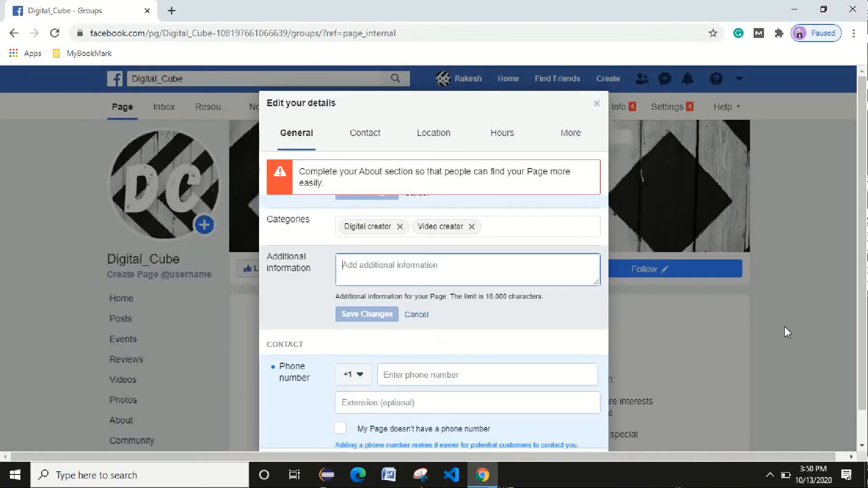
{"action": "double_click", "coordinate": [485, 296]}
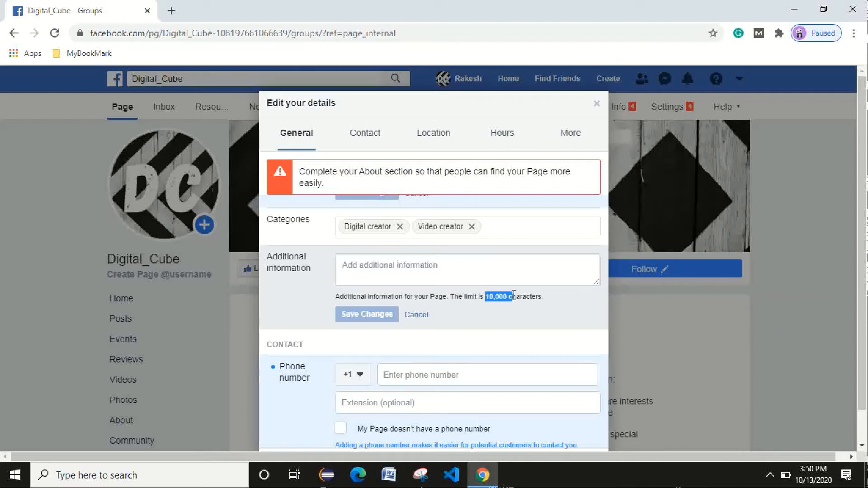
{"action": "left_click", "coordinate": [453, 266]}
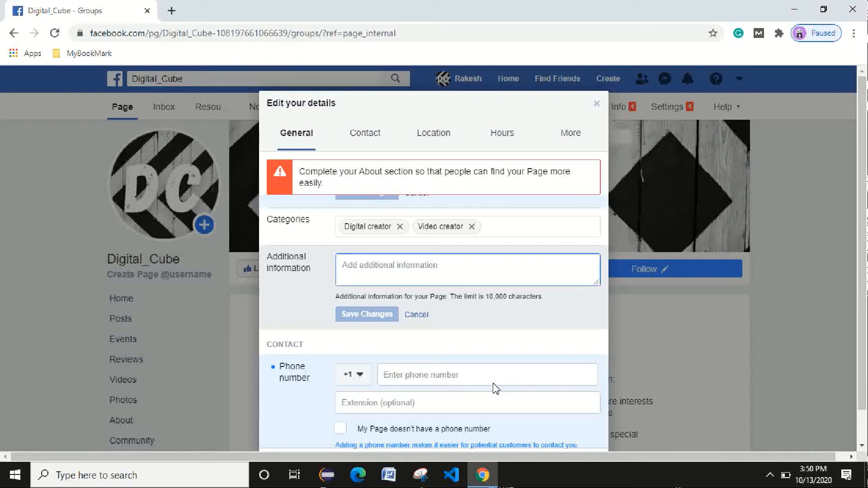
{"action": "type", "text": "We "}
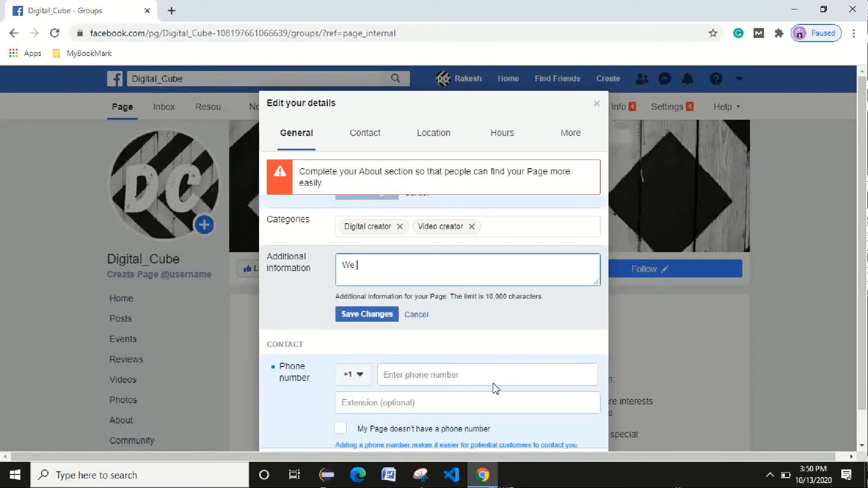
{"action": "type", "text": "will provid"}
{"action": "key", "text": "BackSpace"}
{"action": "type", "text": "provide all"}
{"action": "key", "text": "BackSpace"}
{"action": "type", "text": "knowle"}
{"action": "key", "text": "BackSpace"}
{"action": "key", "text": "BackSpace"}
{"action": "key", "text": "BackSpace"}
{"action": "key", "text": "BackSpace"}
{"action": "key", "text": "BackSpace"}
{"action": "type", "text": "practi"}
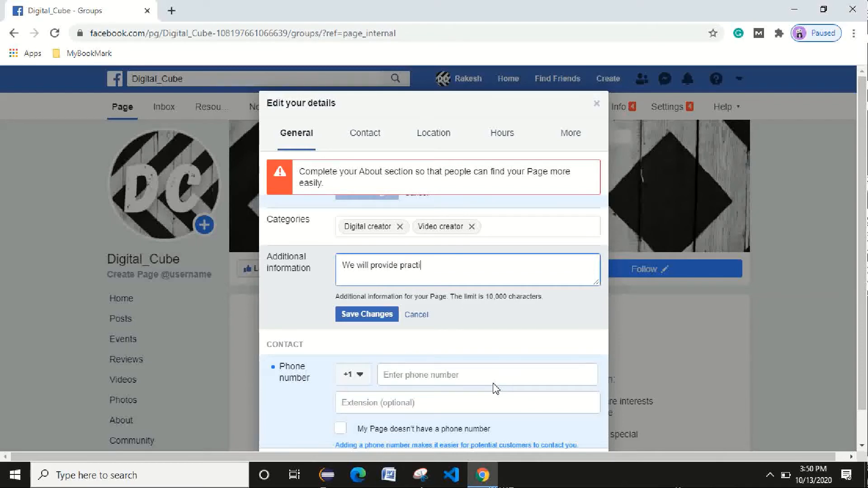
{"action": "type", "text": "cal knowledge on dig"}
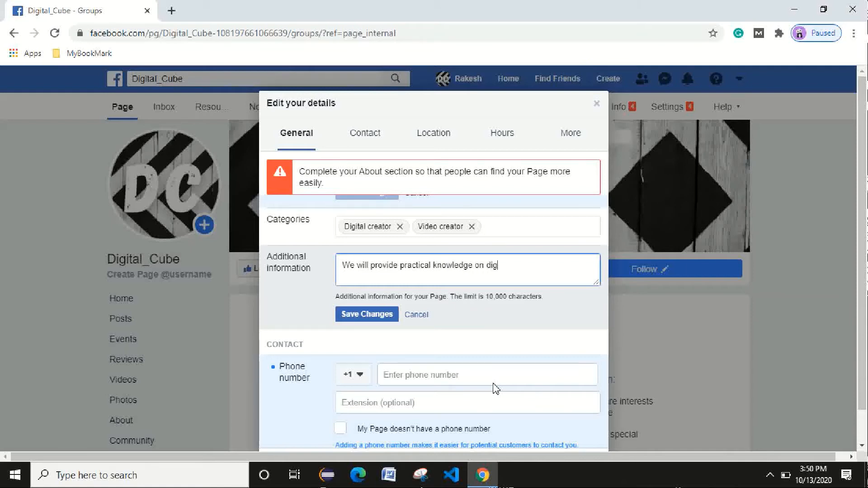
{"action": "type", "text": "ital Marketing."}
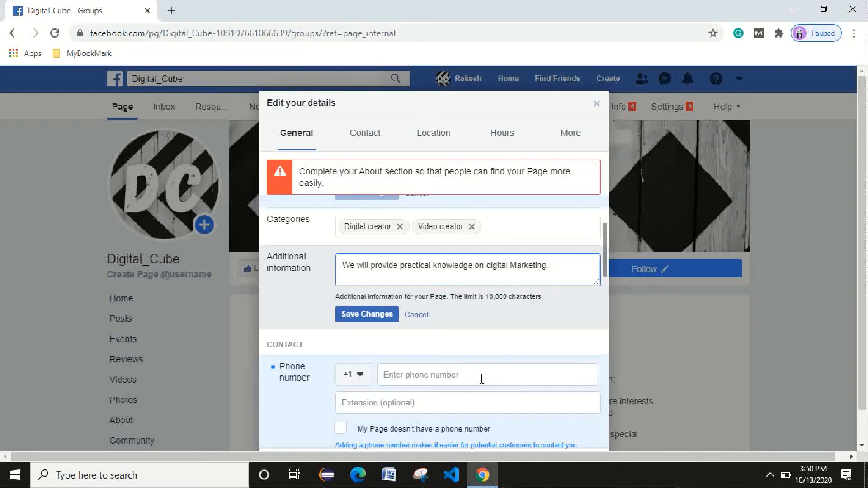
Continue with 'We will discuss and do practice of seo, ads, drop shipping, and affiliate etc.'.
{"action": "type", "text": "so"}
{"action": "type", "text": "We wi"}
{"action": "type", "text": "ll discuss"}
{"action": "type", "text": " and do t"}
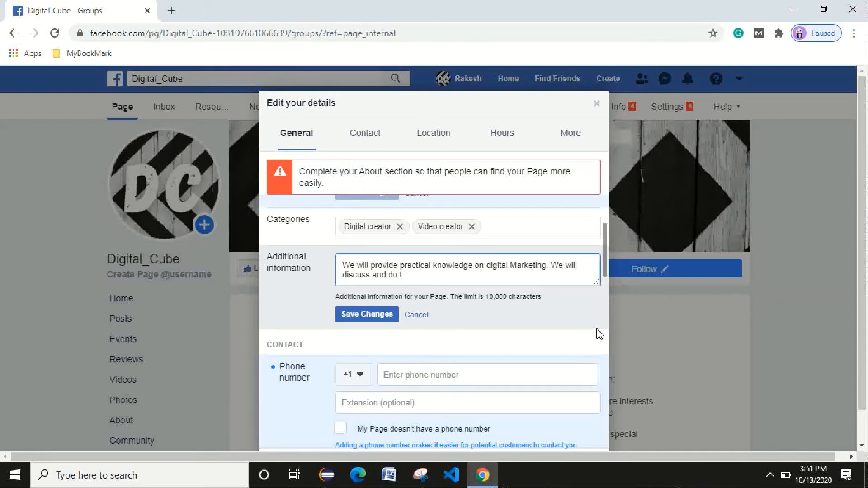
{"action": "key", "text": "BackSpace"}
{"action": "type", "text": "practice of"}
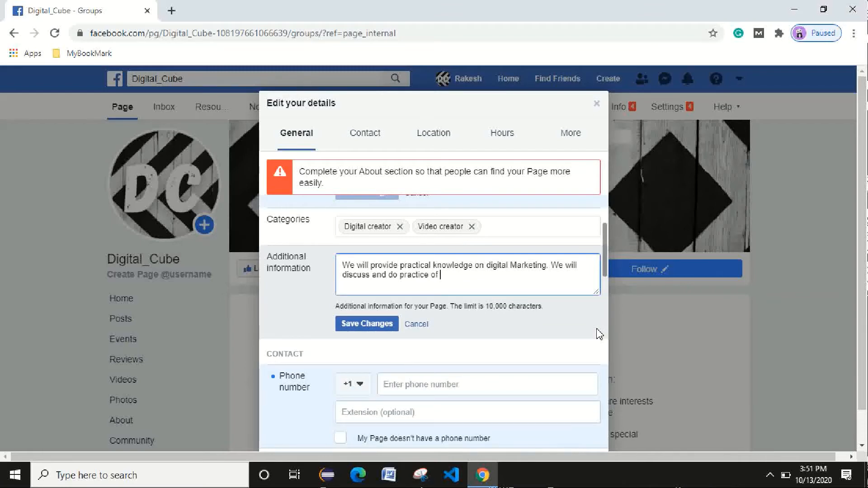
{"action": "type", "text": " seo, ads, dro"}
{"action": "type", "text": "p sho"}
{"action": "type", "text": "ippin"}
{"action": "type", "text": "g ,"}
{"action": "type", "text": ", "}
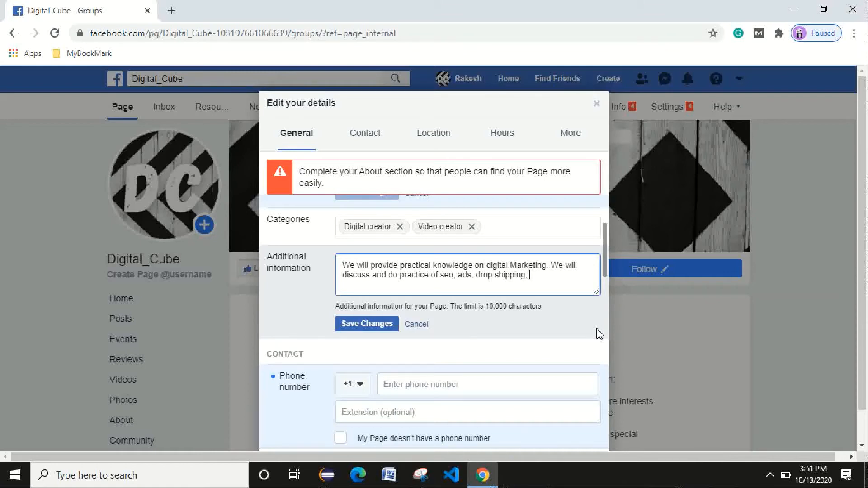
{"action": "type", "text": "and affiliate etc.."}
Save the additional information, then try a phone number with India's +91 code.
{"action": "left_click", "coordinate": [379, 325]}
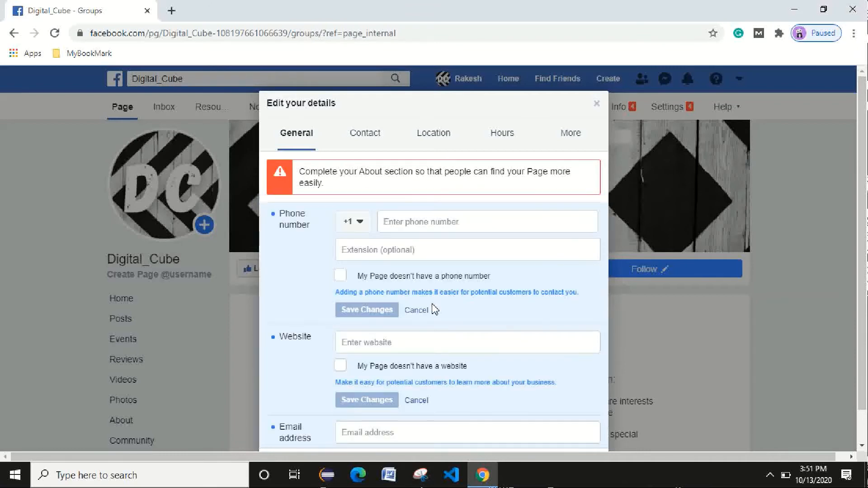
{"action": "left_click", "coordinate": [367, 225]}
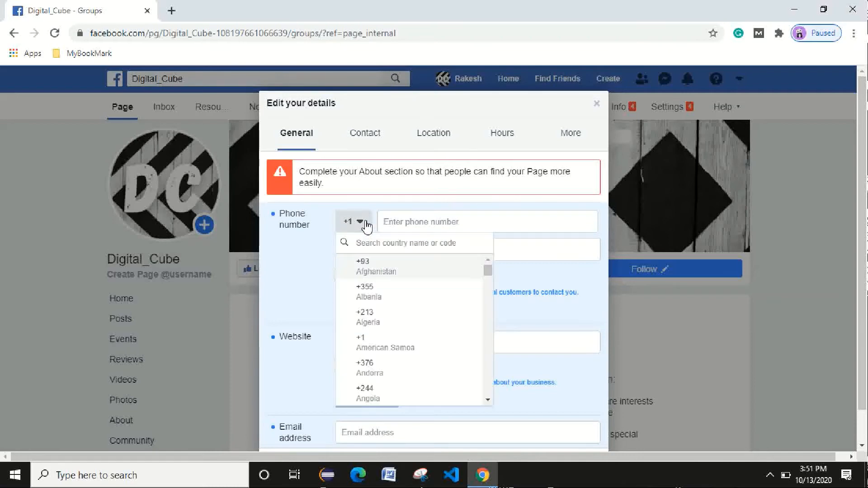
{"action": "type", "text": "91"}
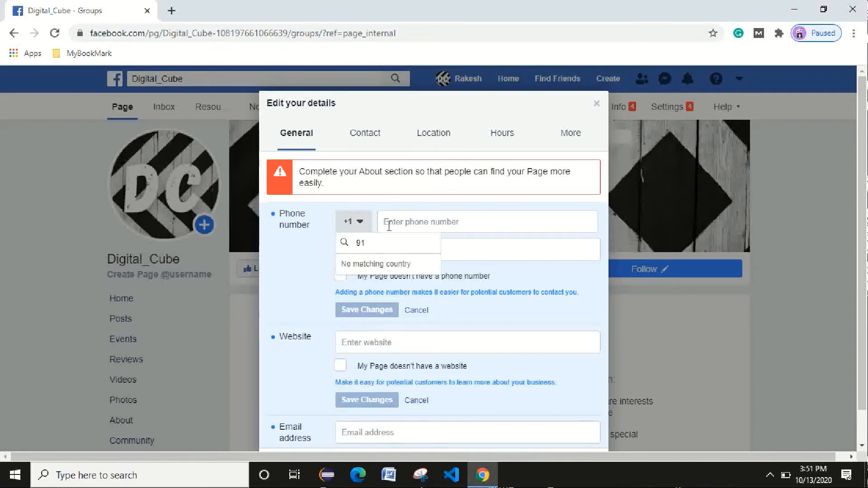
{"action": "left_click", "coordinate": [360, 224]}
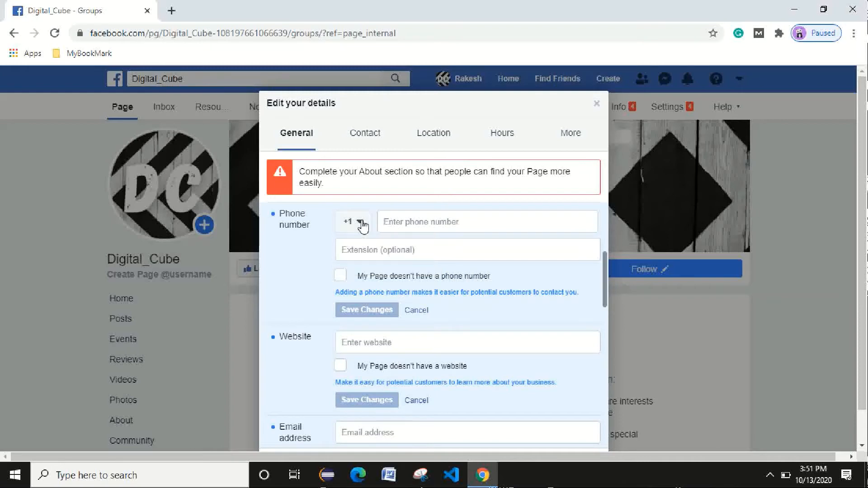
{"action": "left_click", "coordinate": [406, 221]}
{"action": "type", "text": "91"}
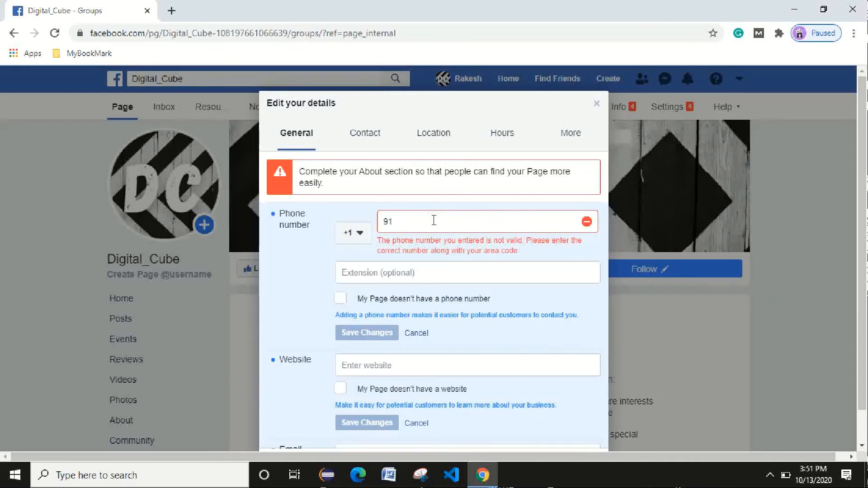
{"action": "left_click", "coordinate": [362, 234]}
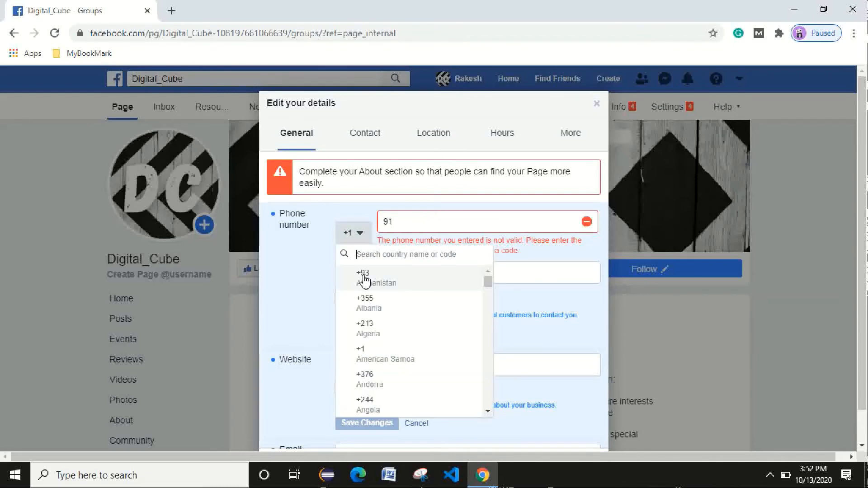
{"action": "type", "text": "in"}
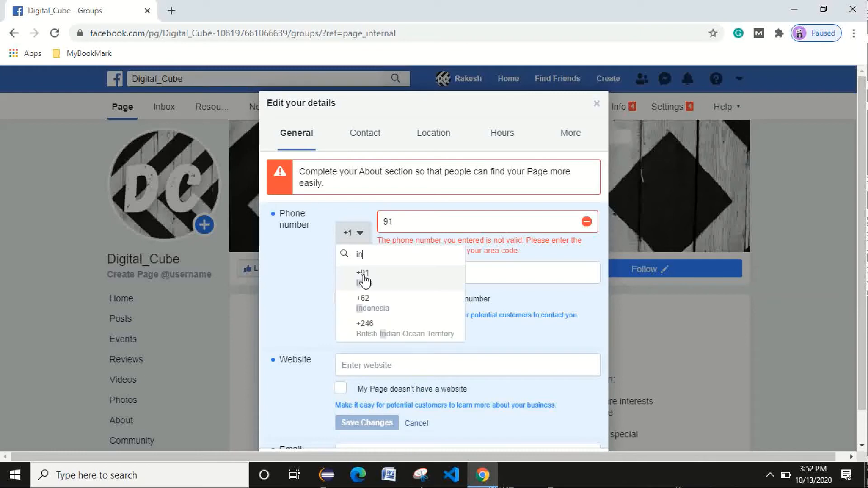
{"action": "type", "text": "di"}
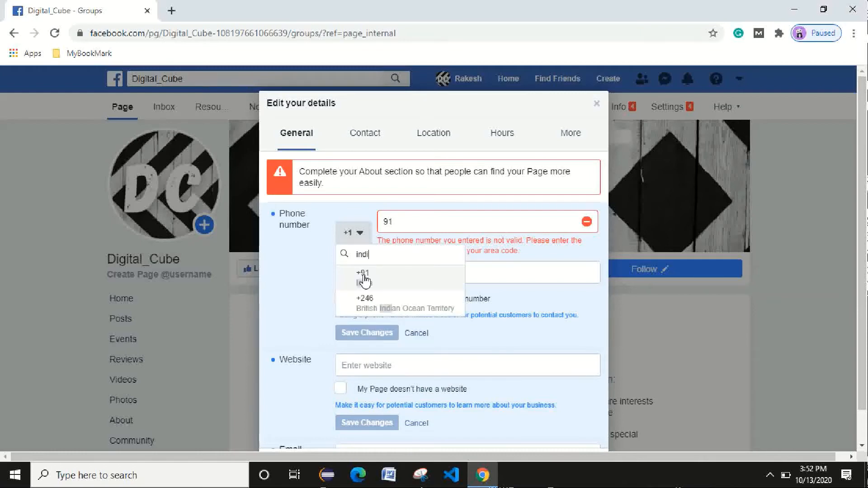
{"action": "left_click", "coordinate": [364, 278]}
{"action": "left_click", "coordinate": [435, 236]}
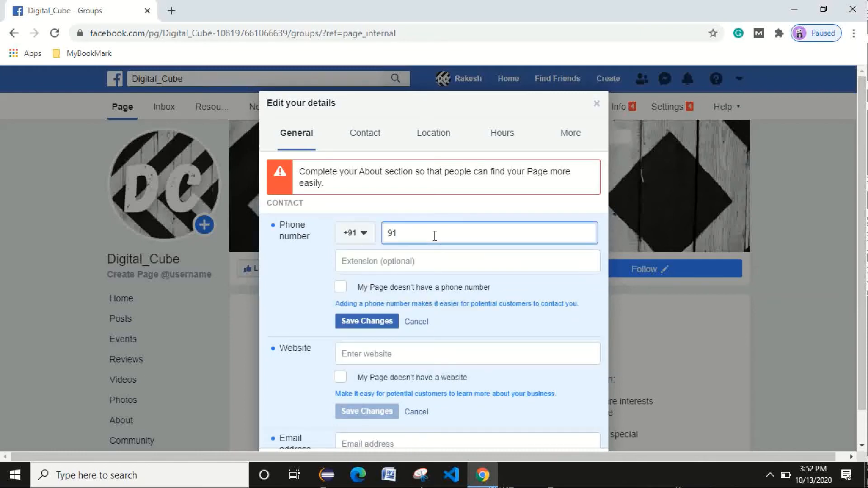
{"action": "key", "text": "BackSpace"}
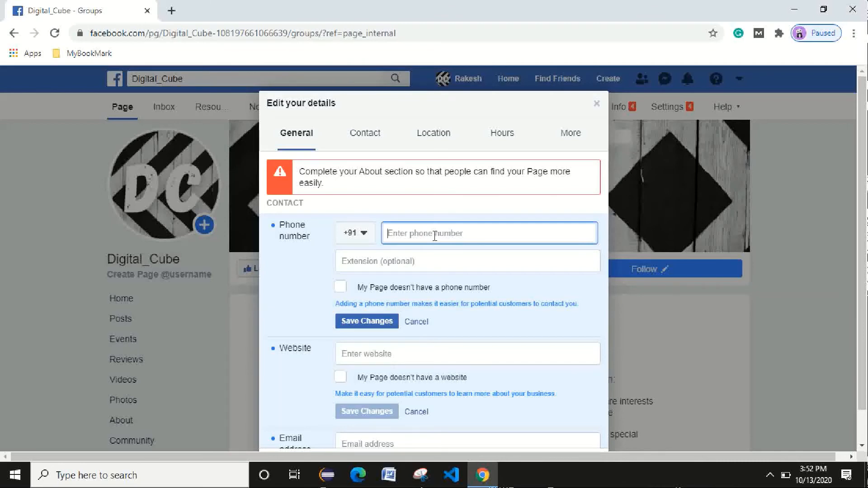
{"action": "type", "text": "9871"}
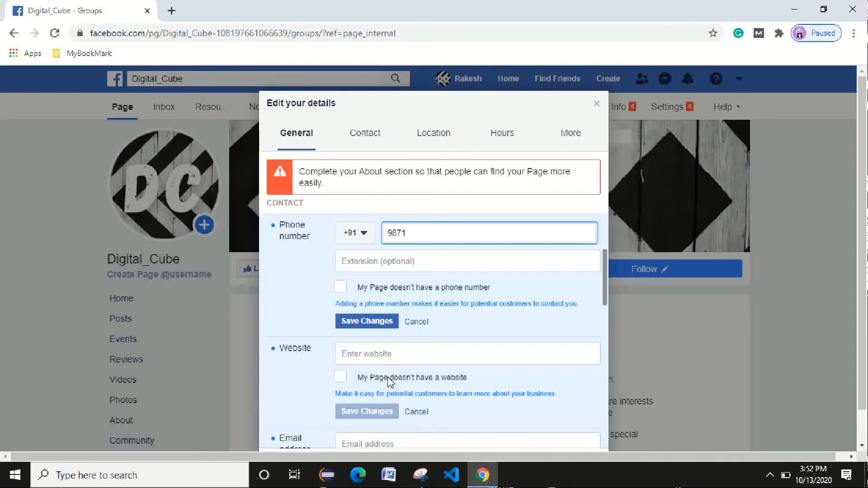
Mark the page as having no phone number and save that choice.
{"action": "left_click", "coordinate": [340, 286]}
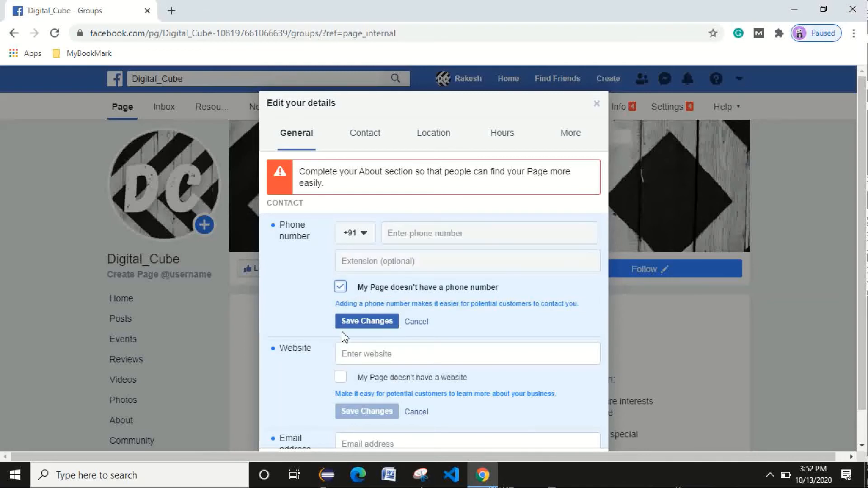
{"action": "left_click", "coordinate": [366, 321]}
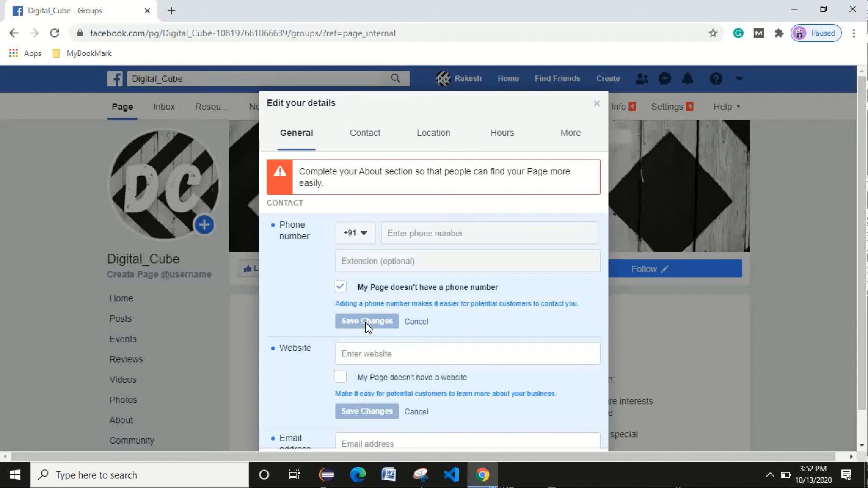
{"action": "scroll", "coordinate": [372, 348], "scroll_direction": "down", "scroll_amount": 3}
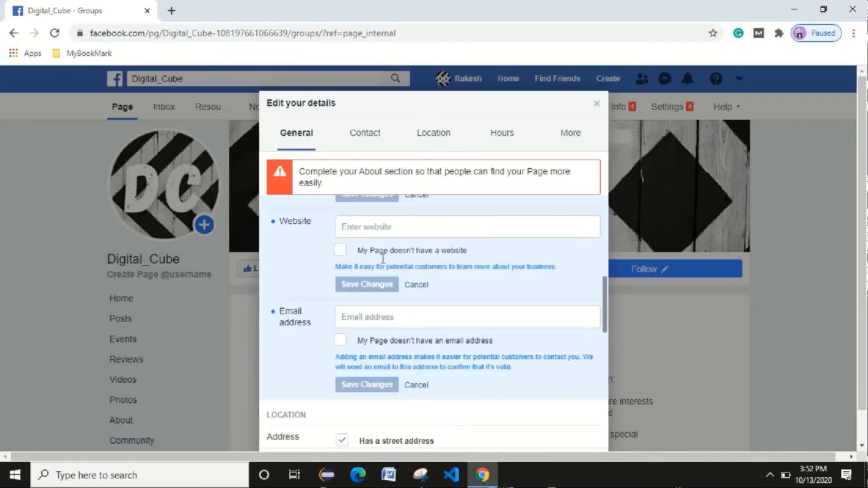
Copy the Digital Cube YouTube channel URL from a new tab and paste it into Website.
{"action": "left_click", "coordinate": [371, 228]}
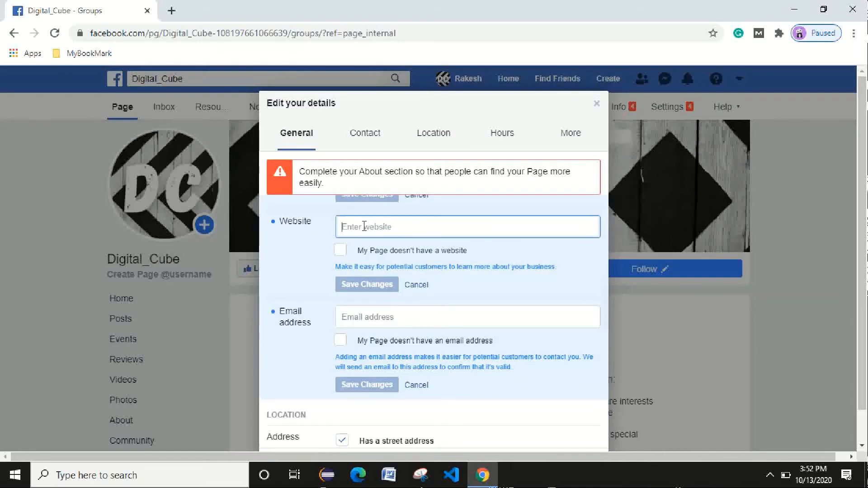
{"action": "left_click", "coordinate": [172, 11]}
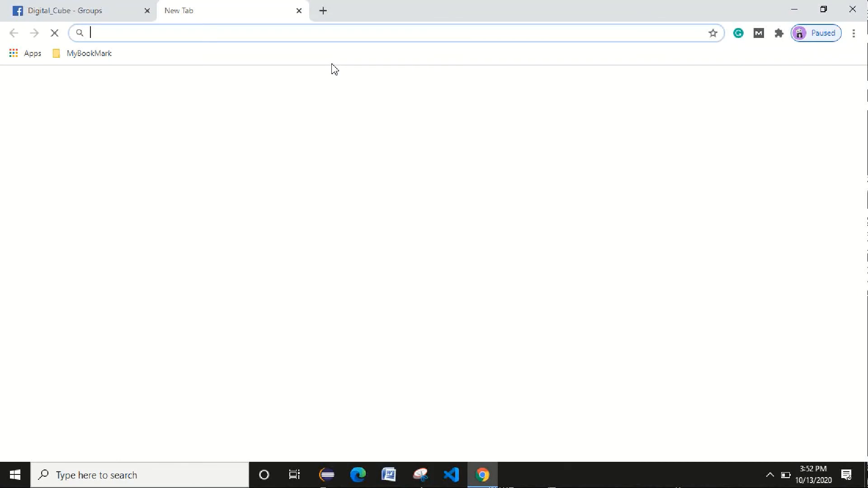
{"action": "left_click", "coordinate": [18, 53]}
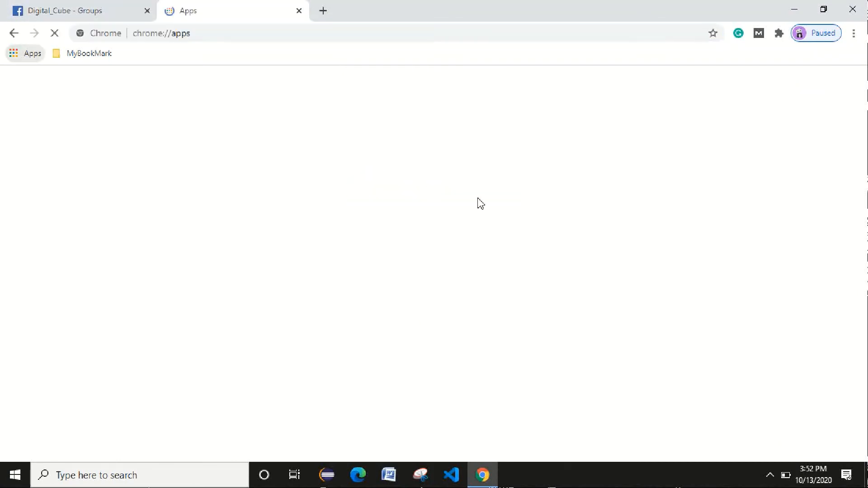
{"action": "left_click", "coordinate": [588, 167]}
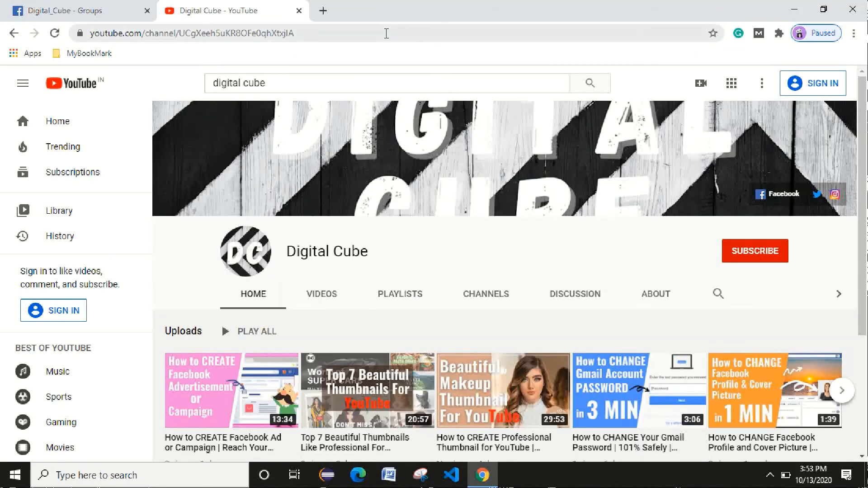
{"action": "left_click", "coordinate": [386, 33]}
{"action": "left_click", "coordinate": [72, 10]}
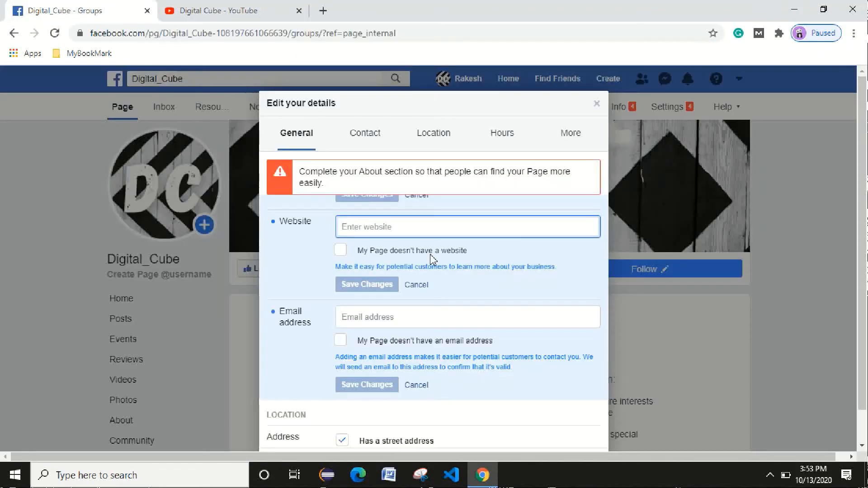
{"action": "left_click", "coordinate": [392, 221]}
{"action": "type", "text": "https://www.youtube.com/channel/UCgXeeh5uKR8OFe0qhXtxjlA"}
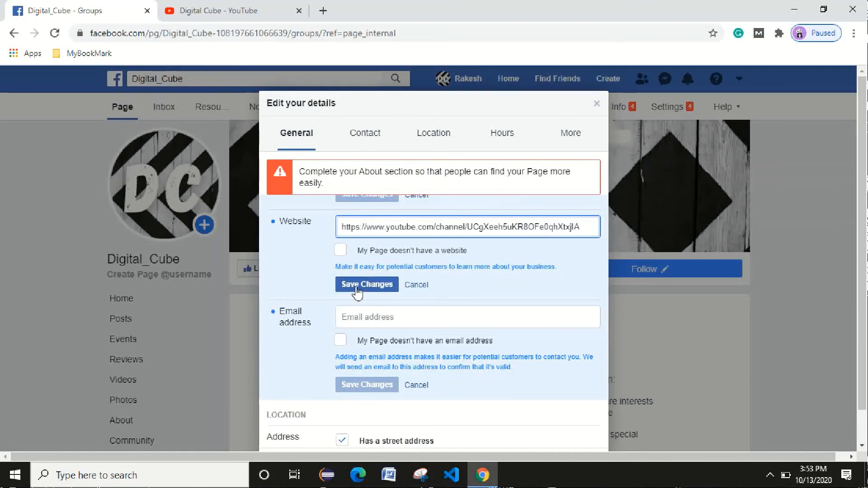
Save the YouTube website address, then enter the page's e-mail address and save it.
{"action": "left_click", "coordinate": [389, 284]}
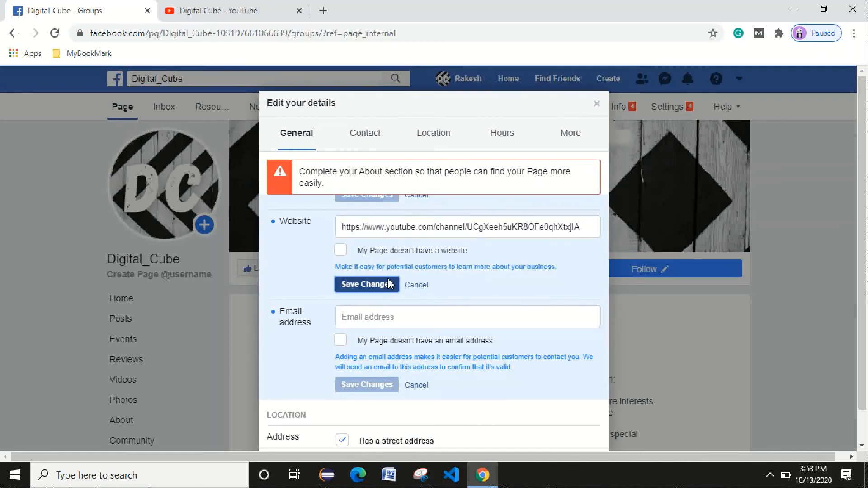
{"action": "left_click", "coordinate": [413, 316]}
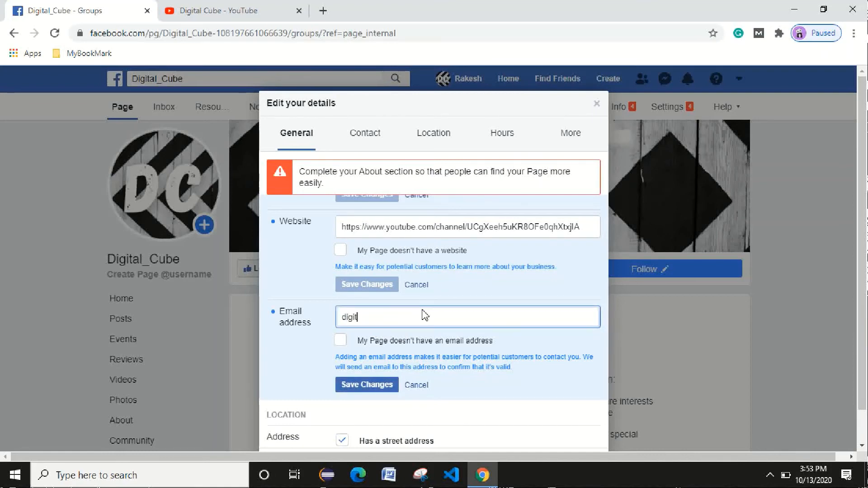
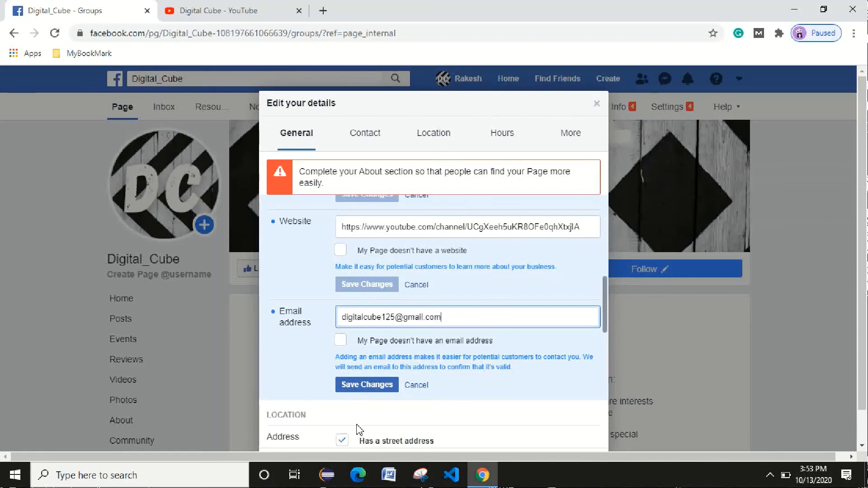
{"action": "scroll", "coordinate": [361, 321], "scroll_direction": "down", "scroll_amount": 3}
{"action": "scroll", "coordinate": [427, 300], "scroll_direction": "up", "scroll_amount": 3}
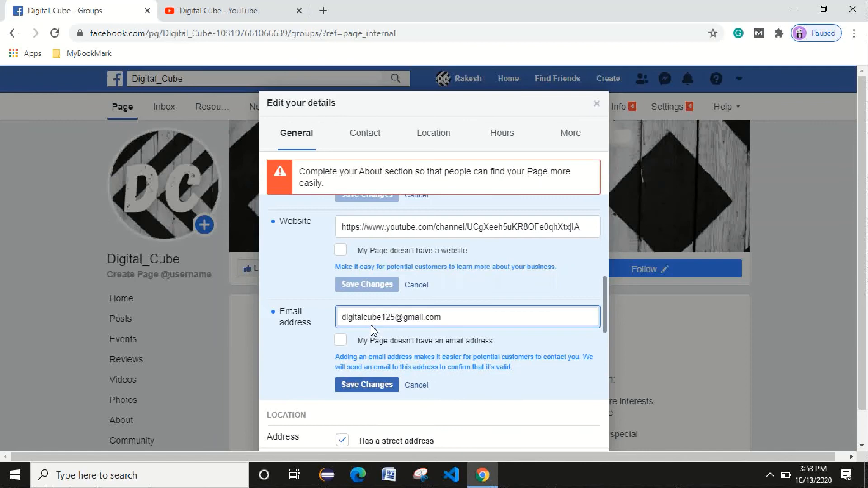
{"action": "left_click", "coordinate": [375, 387]}
Reposition the map pin, show customers the street address, and save the location.
{"action": "scroll", "coordinate": [461, 330], "scroll_direction": "down", "scroll_amount": 3}
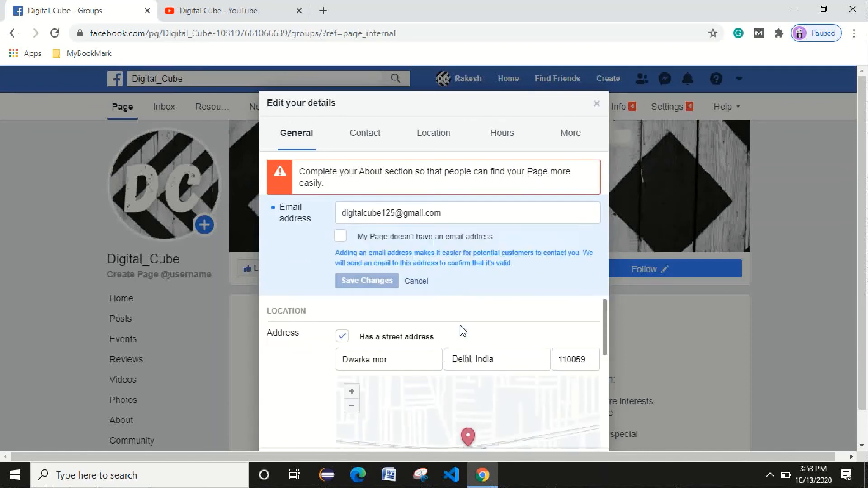
{"action": "scroll", "coordinate": [452, 332], "scroll_direction": "down", "scroll_amount": 1}
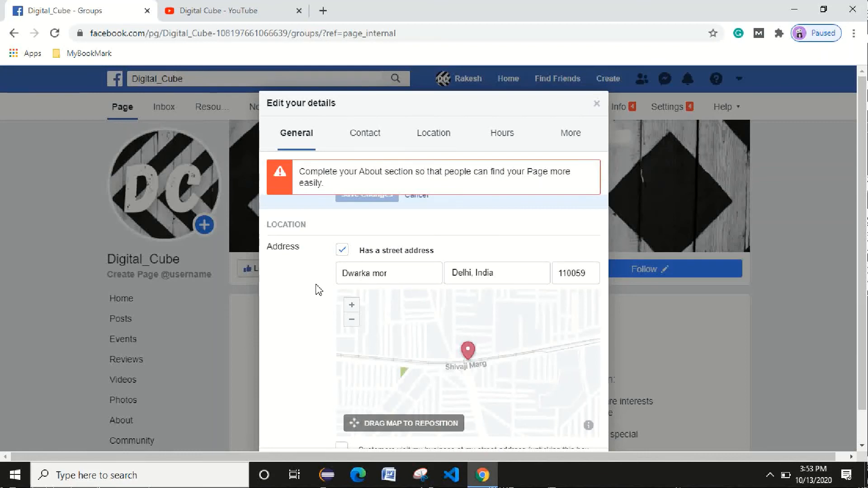
{"action": "scroll", "coordinate": [317, 326], "scroll_direction": "down", "scroll_amount": 1}
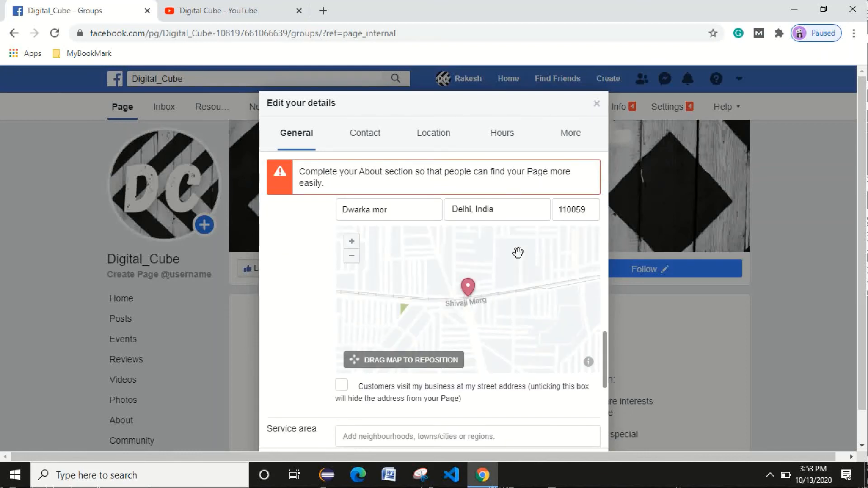
{"action": "left_click_drag", "start_coordinate": [544, 310], "coordinate": [448, 327]}
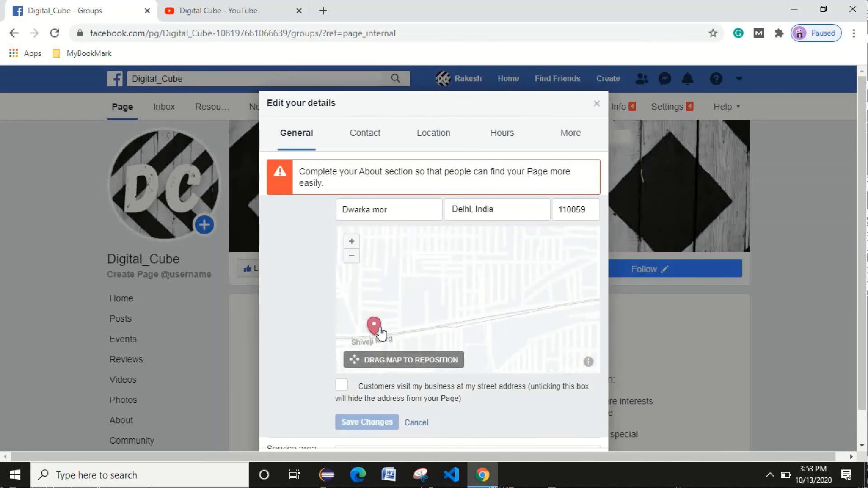
{"action": "left_click_drag", "start_coordinate": [382, 333], "coordinate": [502, 267]}
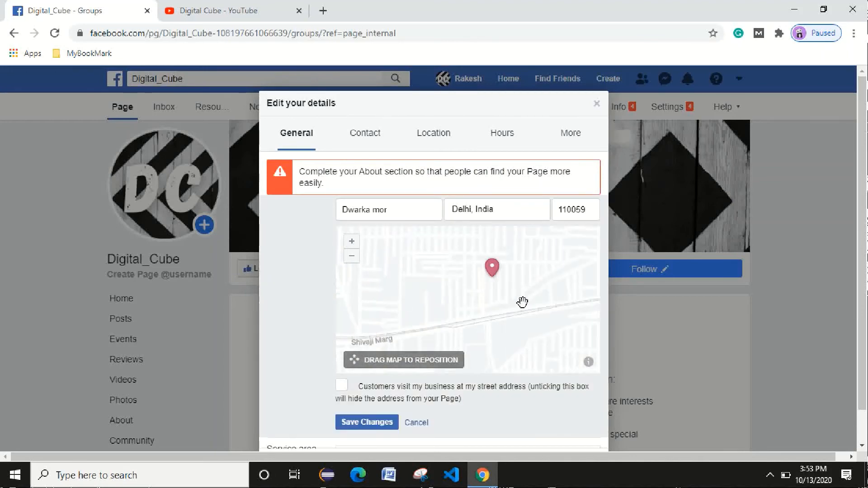
{"action": "scroll", "coordinate": [458, 350], "scroll_direction": "down", "scroll_amount": 3}
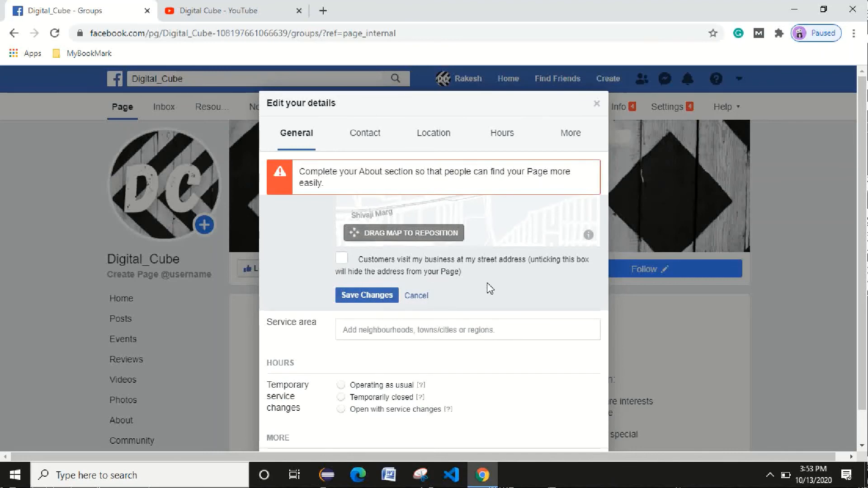
{"action": "scroll", "coordinate": [491, 294], "scroll_direction": "up", "scroll_amount": 2}
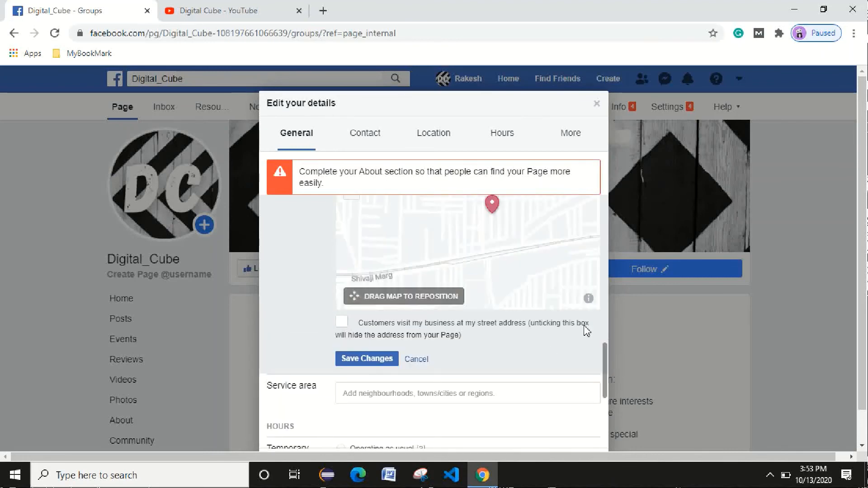
{"action": "left_click", "coordinate": [342, 322]}
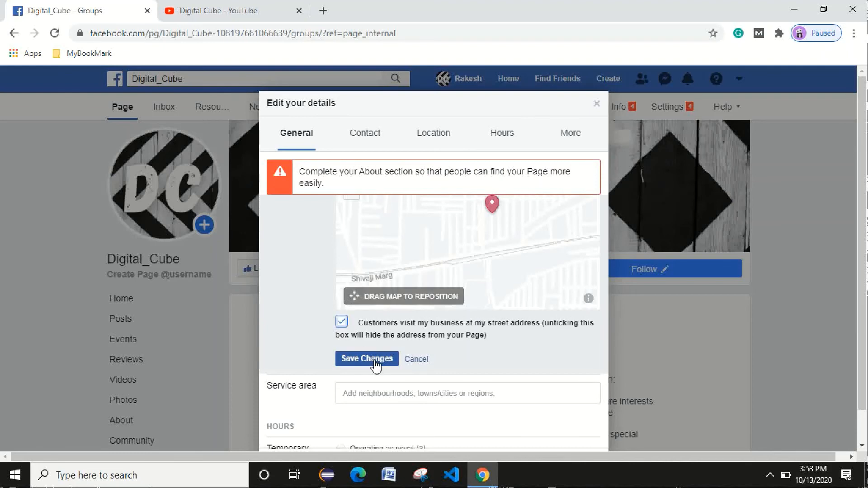
{"action": "left_click", "coordinate": [368, 358]}
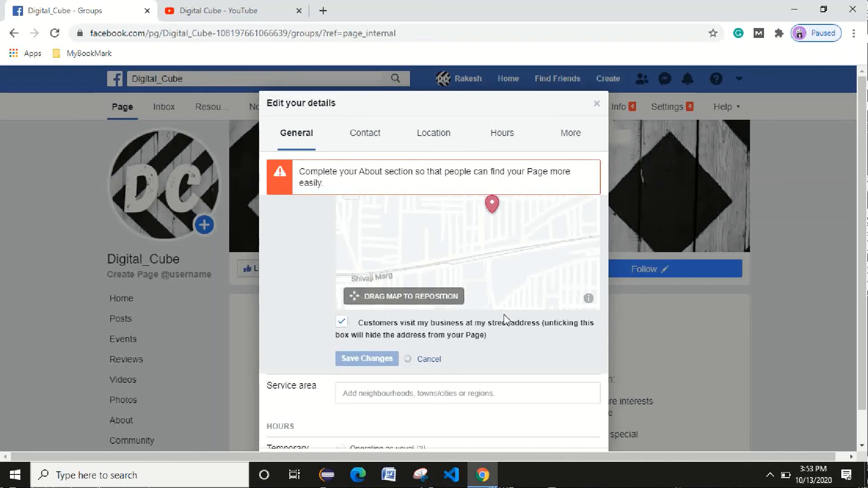
{"action": "scroll", "coordinate": [503, 319], "scroll_direction": "down", "scroll_amount": 3}
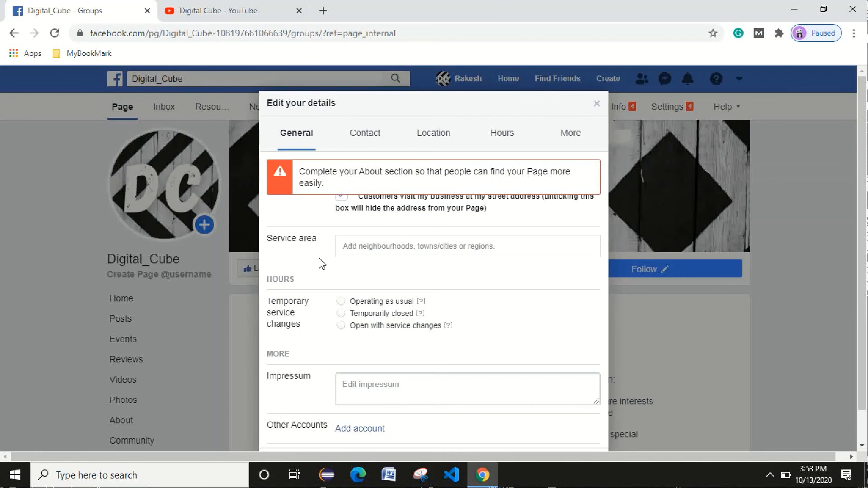
{"action": "scroll", "coordinate": [465, 325], "scroll_direction": "down", "scroll_amount": 2}
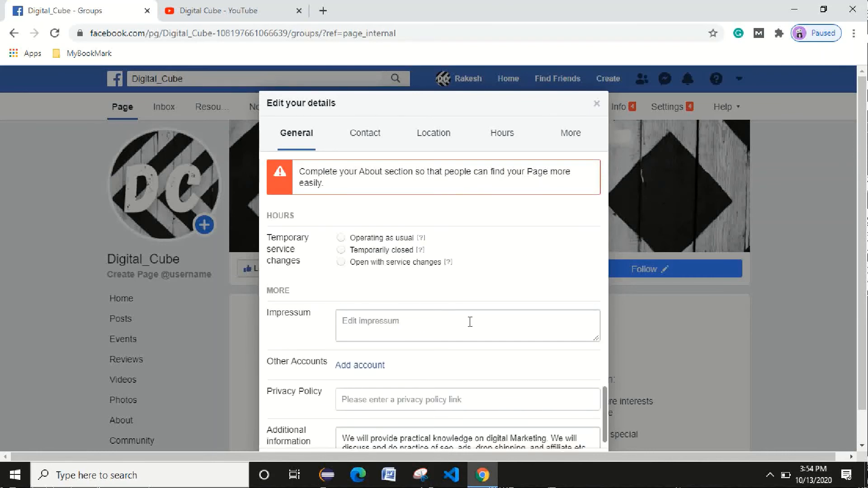
{"action": "left_click", "coordinate": [290, 312]}
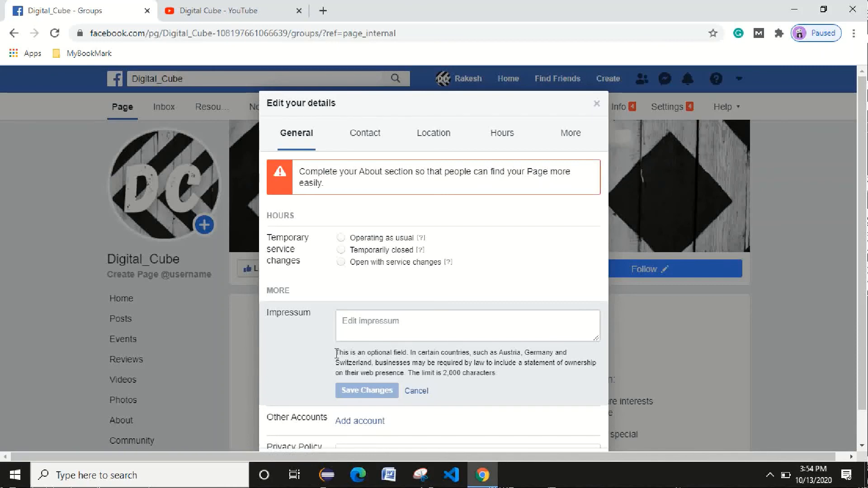
{"action": "left_click_drag", "start_coordinate": [336, 353], "coordinate": [514, 381]}
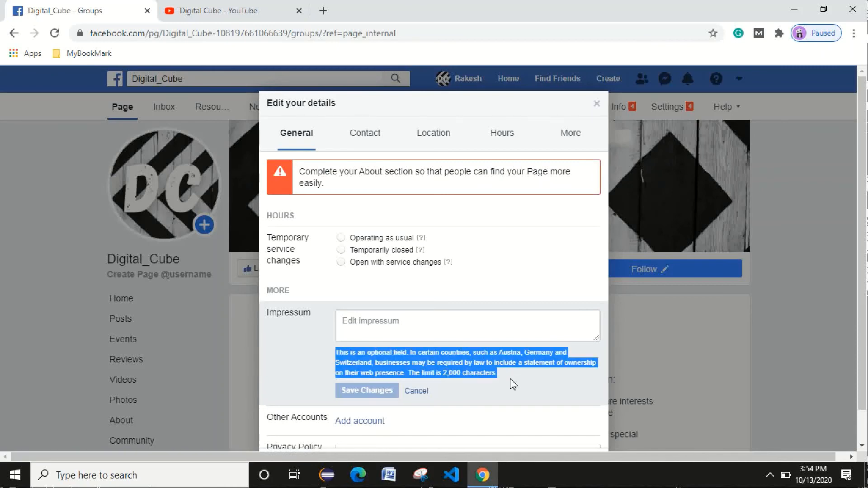
{"action": "left_click", "coordinate": [416, 392]}
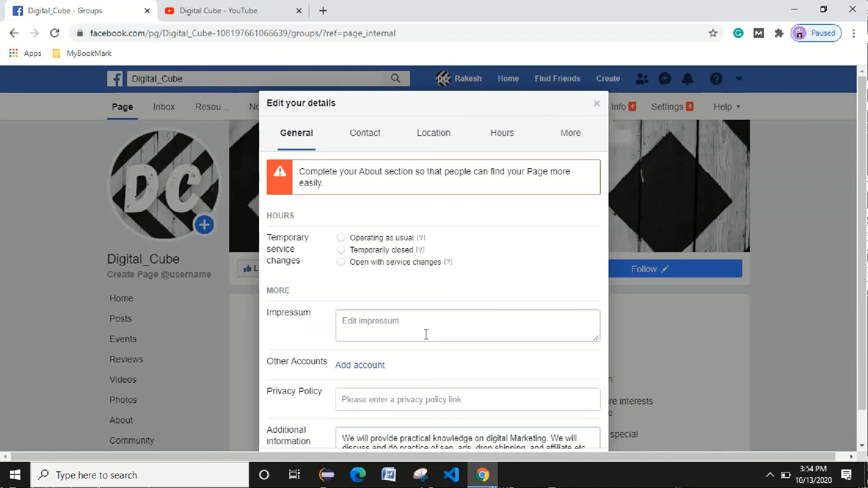
{"action": "scroll", "coordinate": [420, 338], "scroll_direction": "down", "scroll_amount": 1}
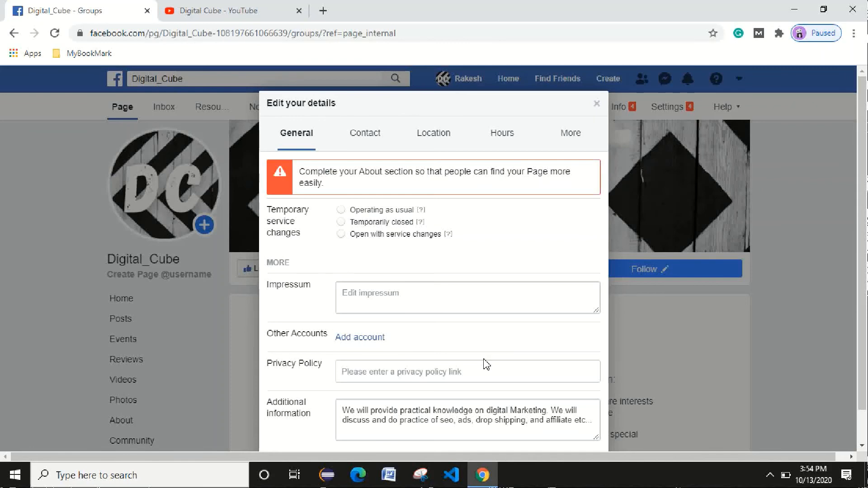
{"action": "left_click", "coordinate": [363, 376]}
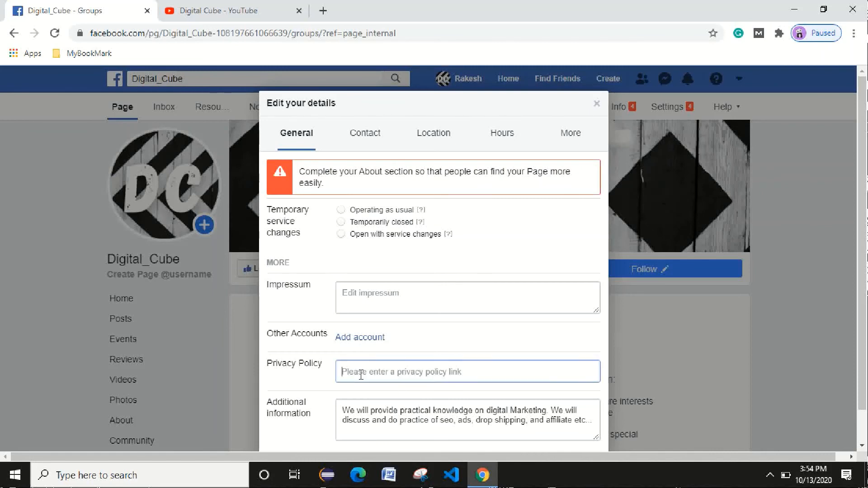
{"action": "scroll", "coordinate": [535, 369], "scroll_direction": "down", "scroll_amount": 1}
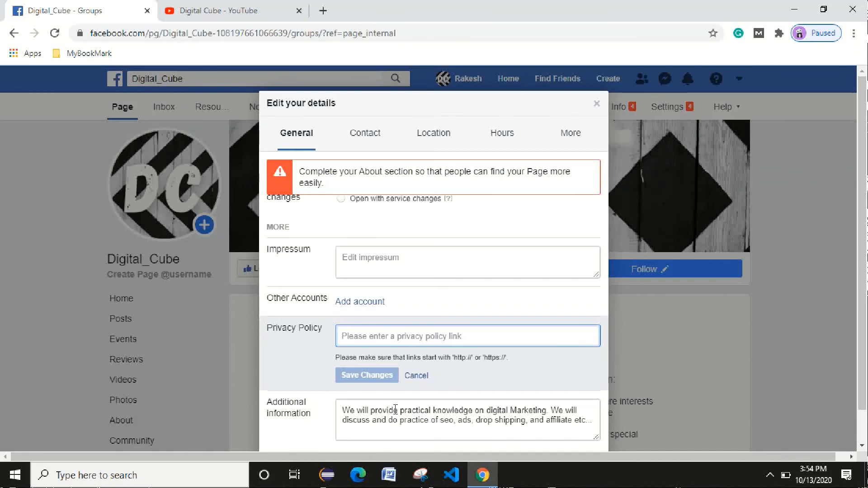
{"action": "scroll", "coordinate": [417, 410], "scroll_direction": "up", "scroll_amount": 3}
{"action": "scroll", "coordinate": [409, 412], "scroll_direction": "down", "scroll_amount": 1}
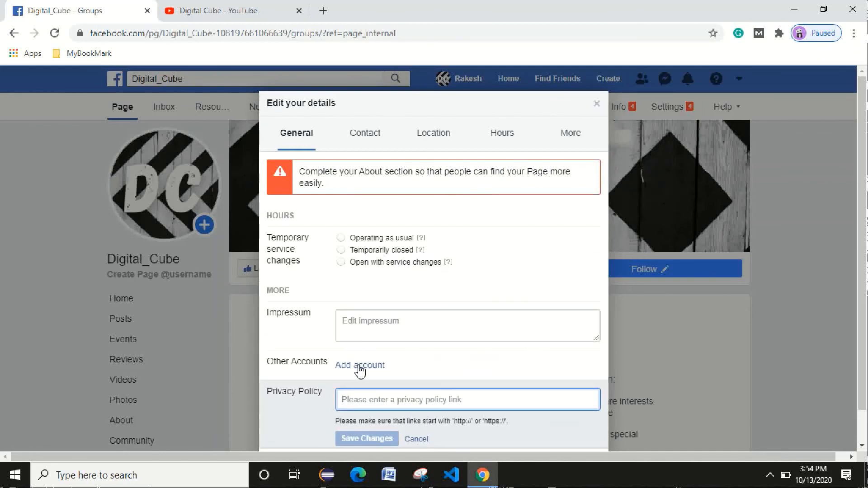
{"action": "left_click", "coordinate": [359, 367]}
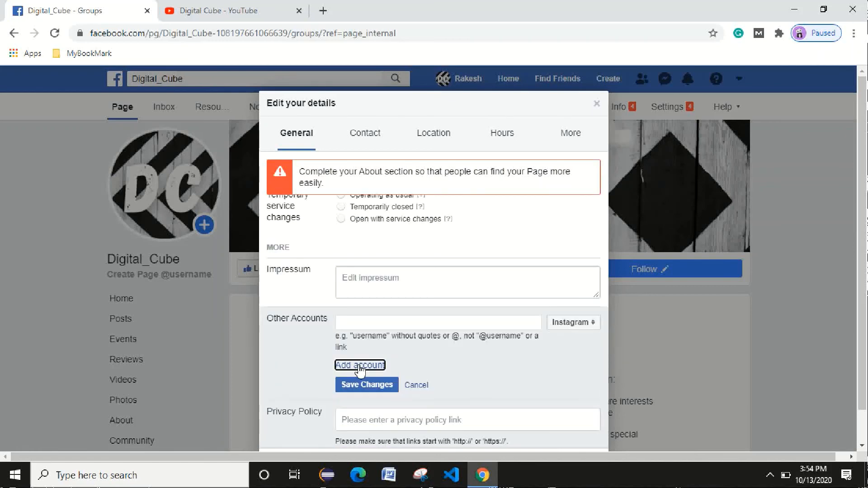
{"action": "left_click", "coordinate": [596, 323]}
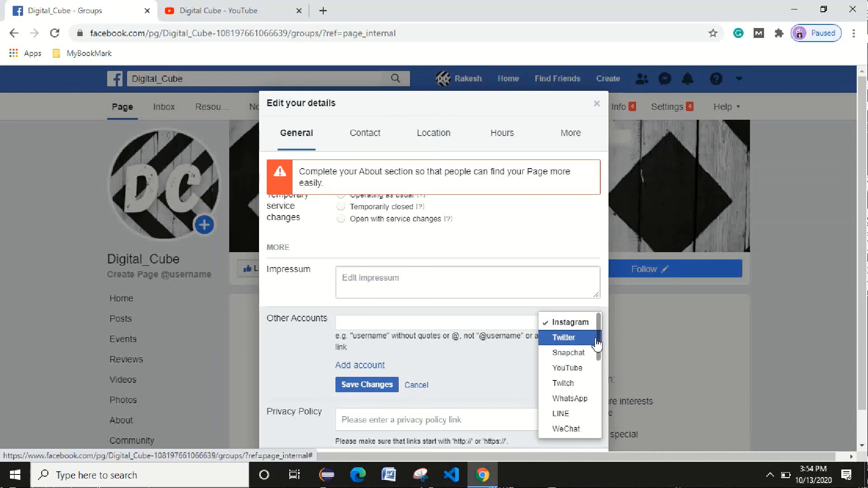
{"action": "scroll", "coordinate": [599, 346], "scroll_direction": "down", "scroll_amount": 1}
{"action": "scroll", "coordinate": [599, 348], "scroll_direction": "down", "scroll_amount": 2}
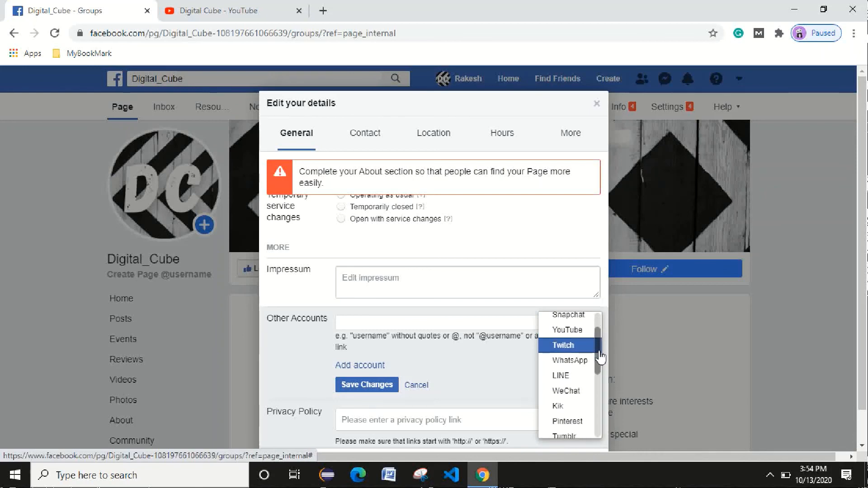
{"action": "scroll", "coordinate": [599, 350], "scroll_direction": "up", "scroll_amount": 2}
{"action": "scroll", "coordinate": [599, 353], "scroll_direction": "down", "scroll_amount": 1}
{"action": "left_click", "coordinate": [598, 351]}
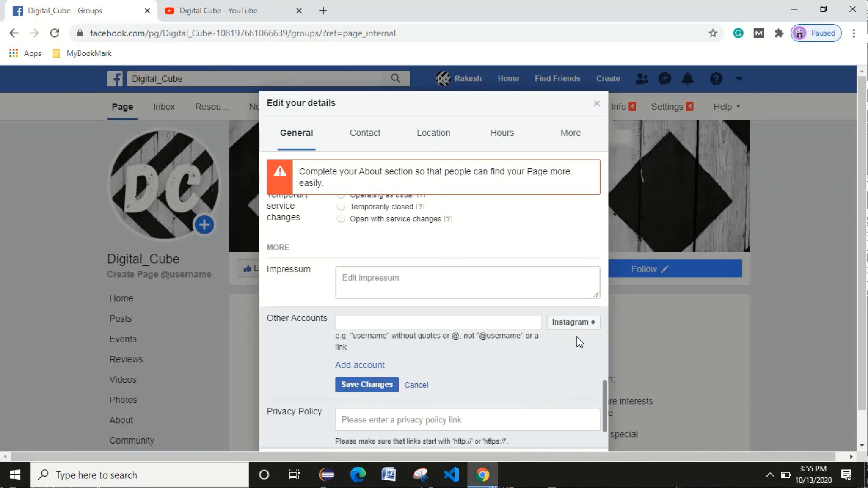
{"action": "left_click", "coordinate": [594, 326]}
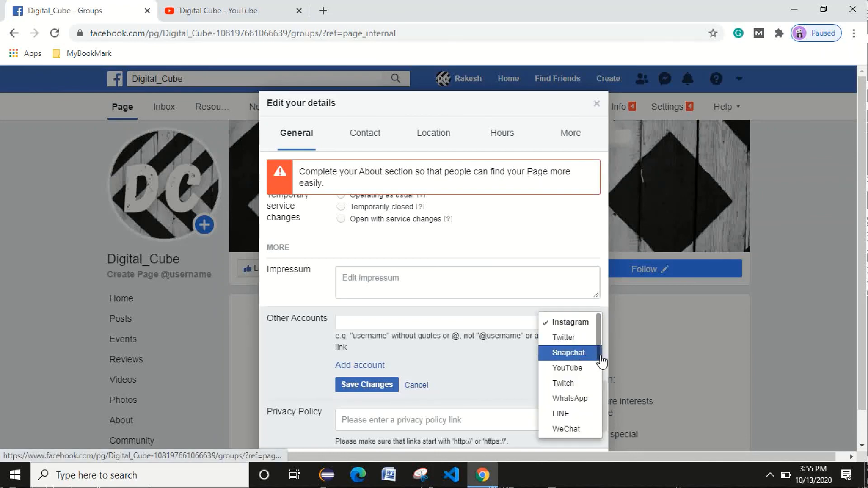
{"action": "scroll", "coordinate": [589, 382], "scroll_direction": "down", "scroll_amount": 3}
{"action": "scroll", "coordinate": [579, 380], "scroll_direction": "down", "scroll_amount": 2}
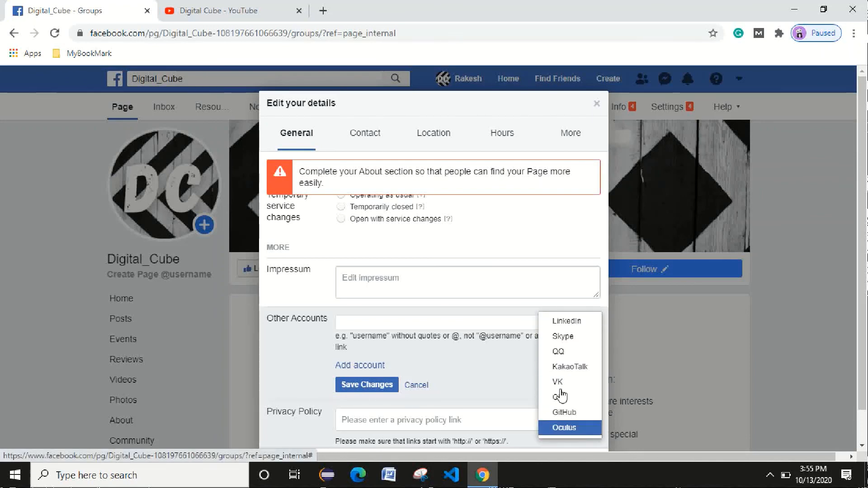
{"action": "scroll", "coordinate": [574, 343], "scroll_direction": "up", "scroll_amount": 5}
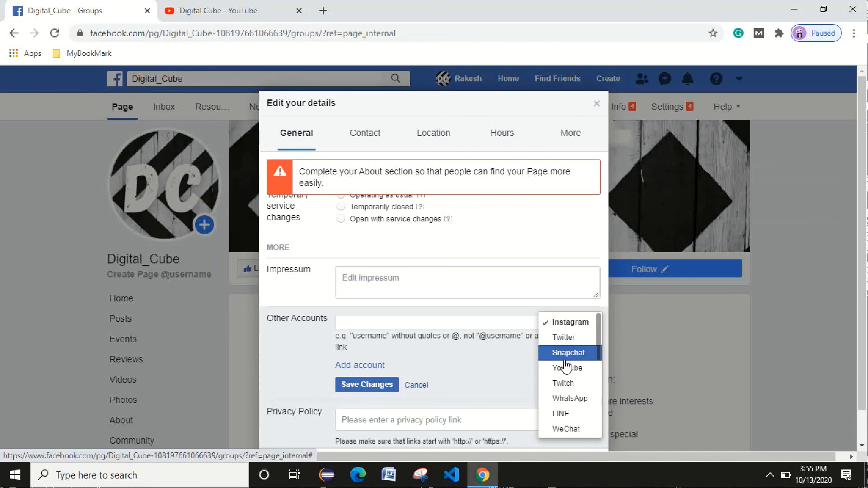
{"action": "left_click", "coordinate": [583, 322]}
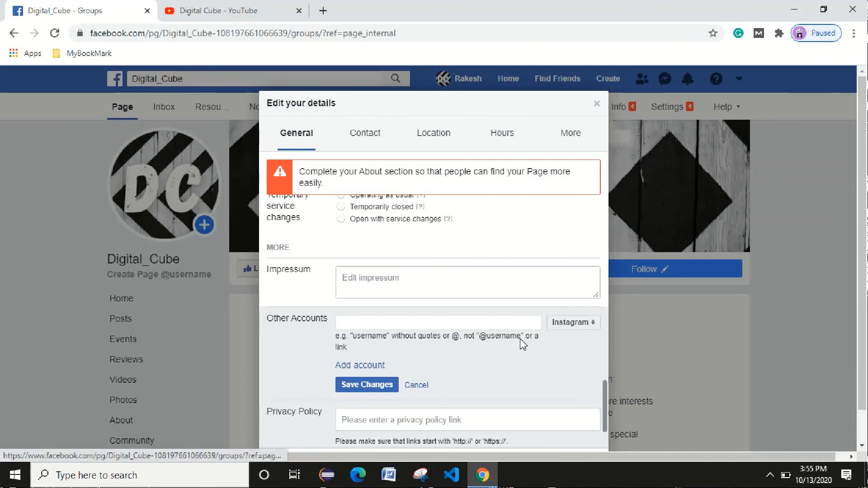
{"action": "scroll", "coordinate": [441, 390], "scroll_direction": "down", "scroll_amount": 1}
{"action": "scroll", "coordinate": [441, 389], "scroll_direction": "down", "scroll_amount": 2}
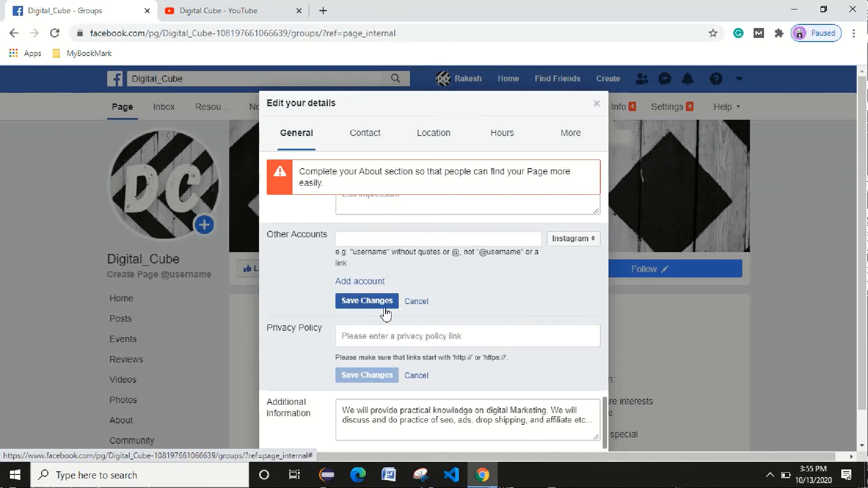
{"action": "left_click", "coordinate": [413, 302]}
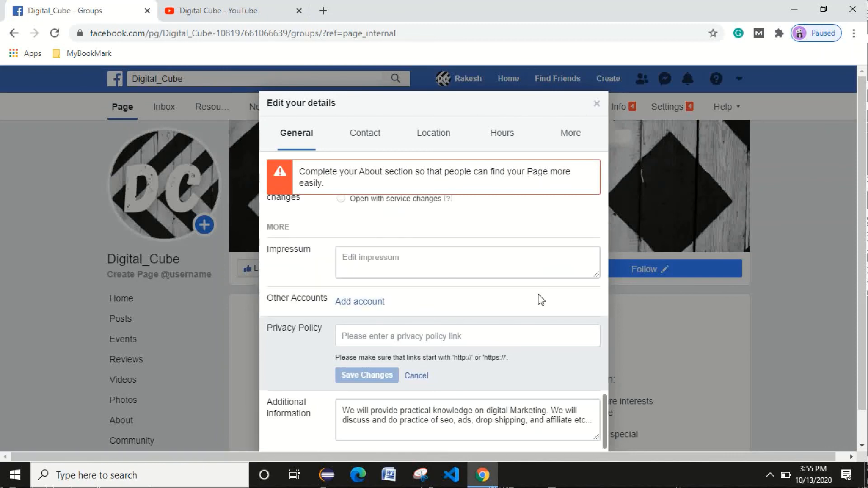
{"action": "scroll", "coordinate": [538, 304], "scroll_direction": "up", "scroll_amount": 5}
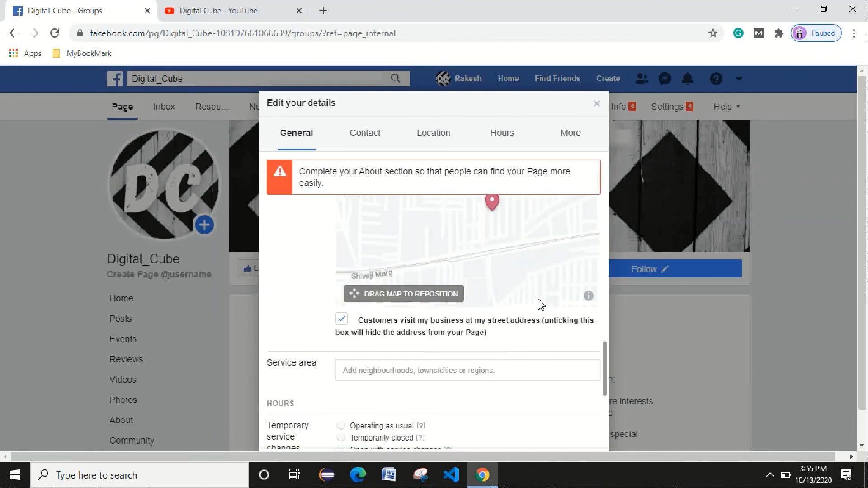
{"action": "scroll", "coordinate": [539, 304], "scroll_direction": "down", "scroll_amount": 5}
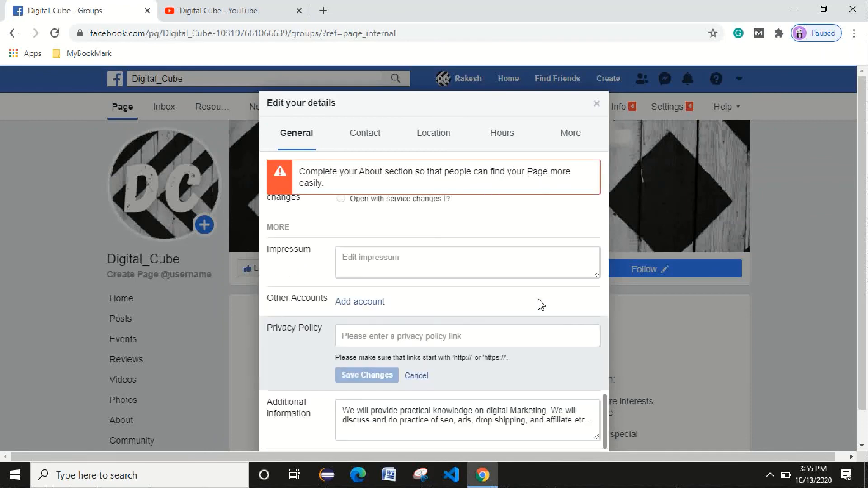
Review the Contact, Location, Hours and More tabs, then close the Edit your details dialog.
{"action": "left_click", "coordinate": [373, 132]}
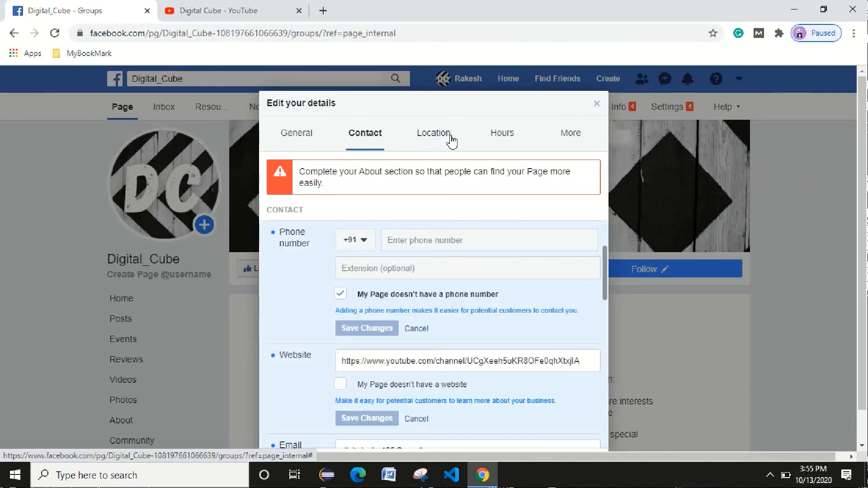
{"action": "left_click", "coordinate": [450, 141]}
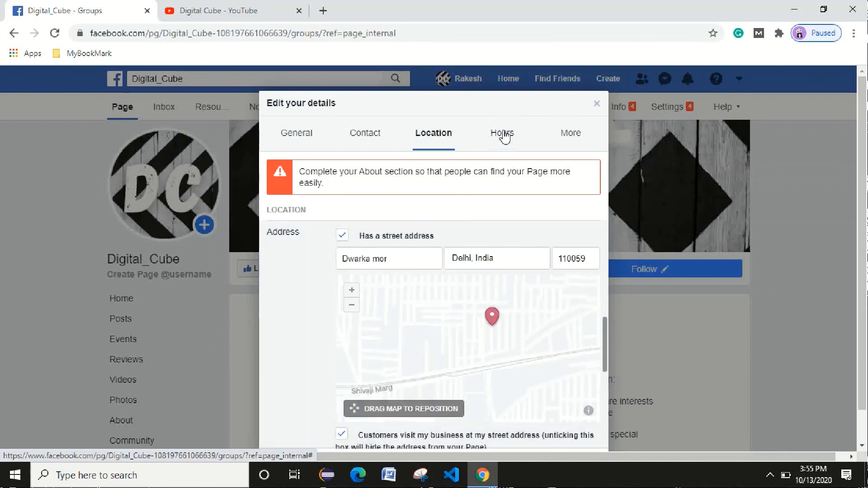
{"action": "left_click", "coordinate": [503, 135]}
{"action": "left_click", "coordinate": [571, 133]}
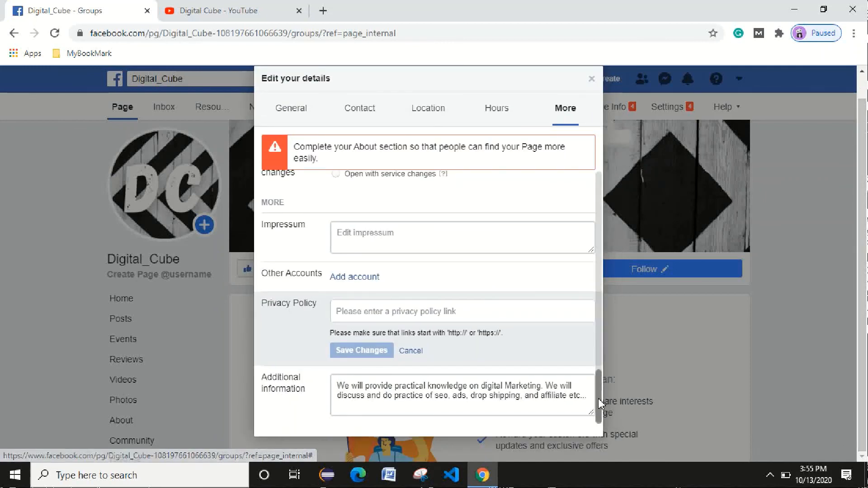
{"action": "left_click_drag", "start_coordinate": [598, 397], "coordinate": [617, 449]}
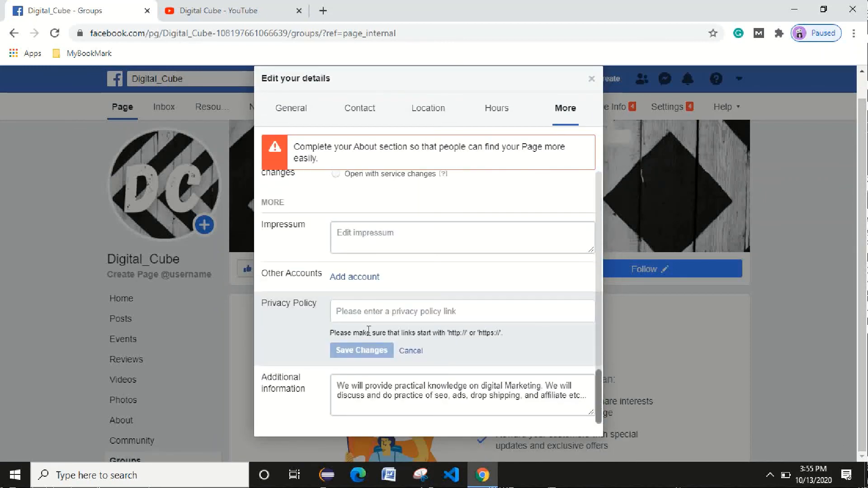
{"action": "scroll", "coordinate": [393, 217], "scroll_direction": "up", "scroll_amount": 1}
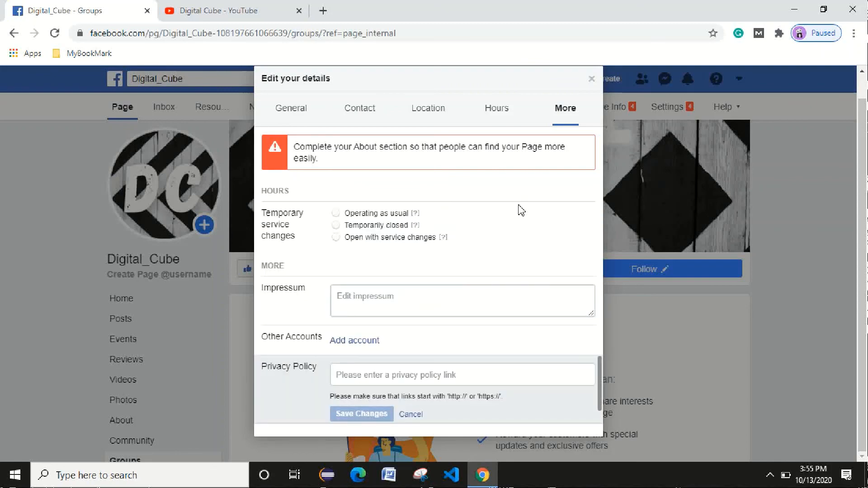
{"action": "left_click", "coordinate": [592, 79]}
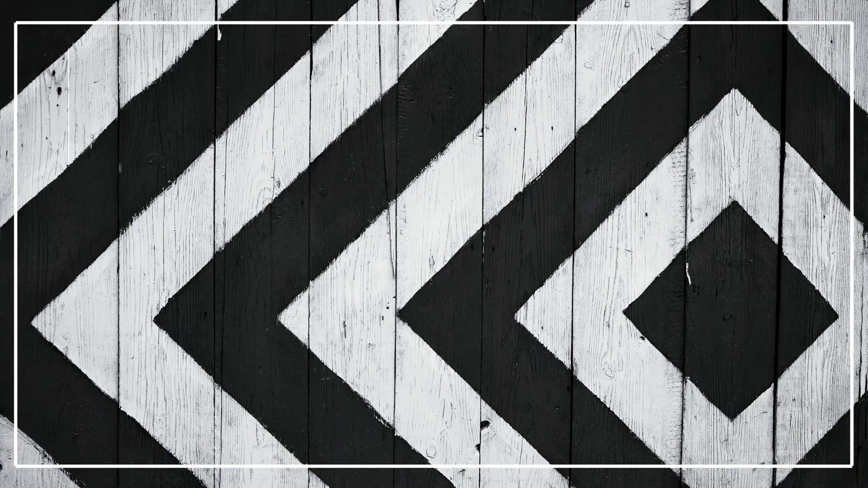